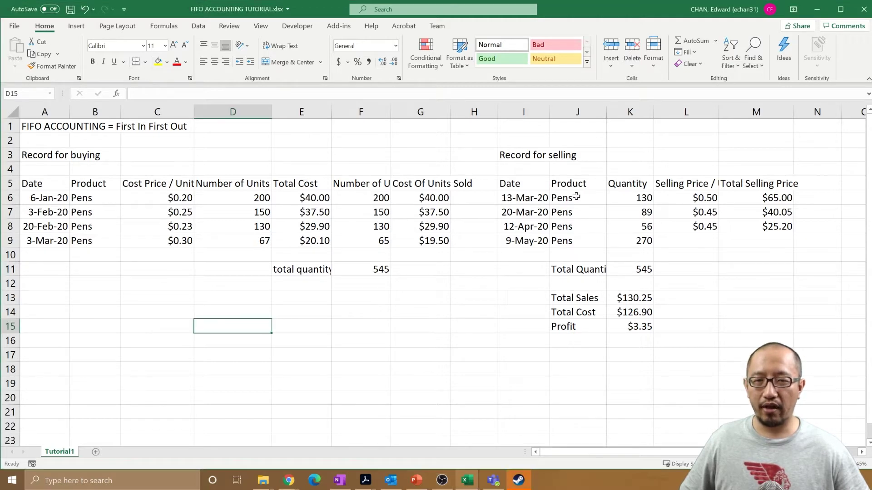
Select the Pens entries in the selling and buying records to review them.
drag(582, 200, 584, 238)
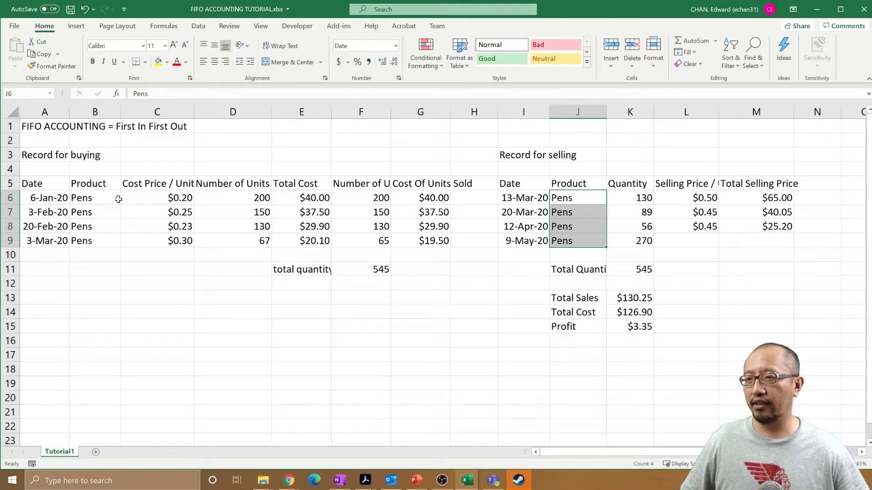
drag(118, 199, 112, 254)
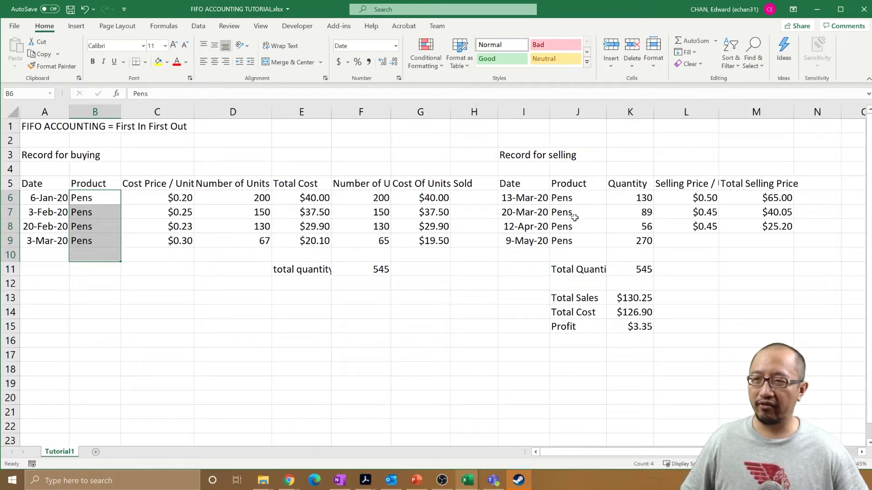
click(574, 216)
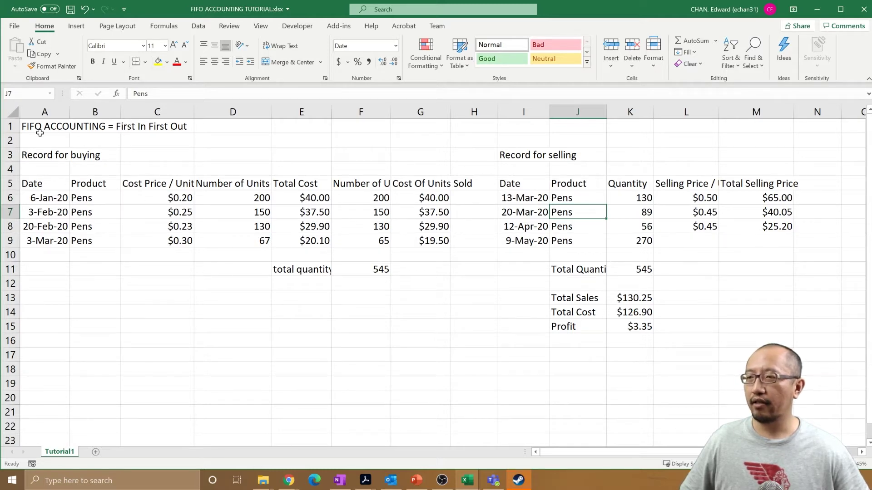
Make a copy of the Tutorial1 sheet and name the copy Pens.
right_click(68, 454)
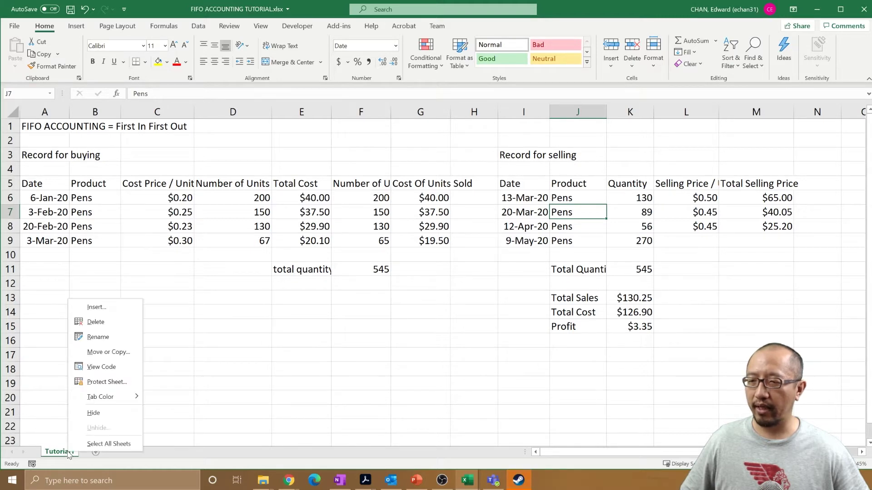
click(108, 353)
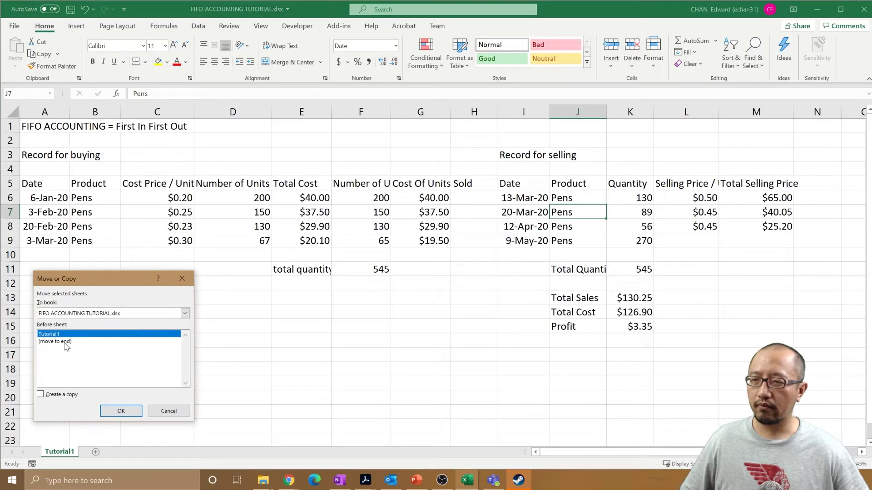
click(41, 394)
click(121, 411)
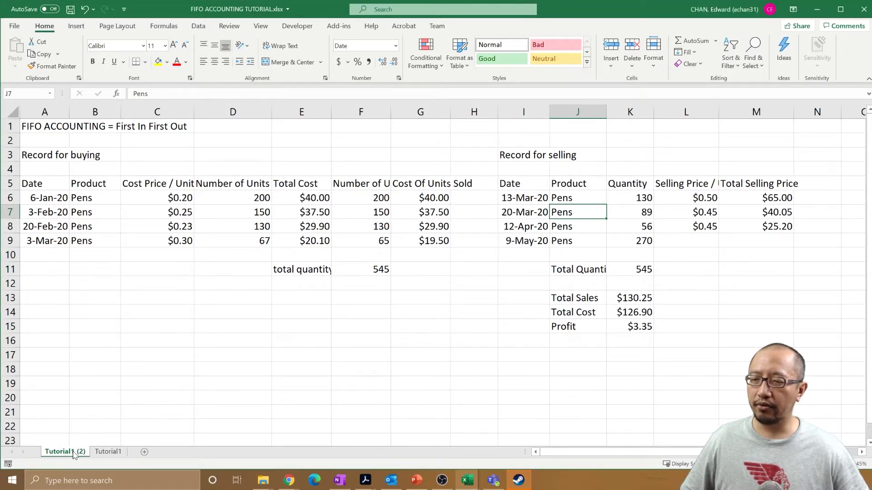
double_click(74, 453)
text(P)
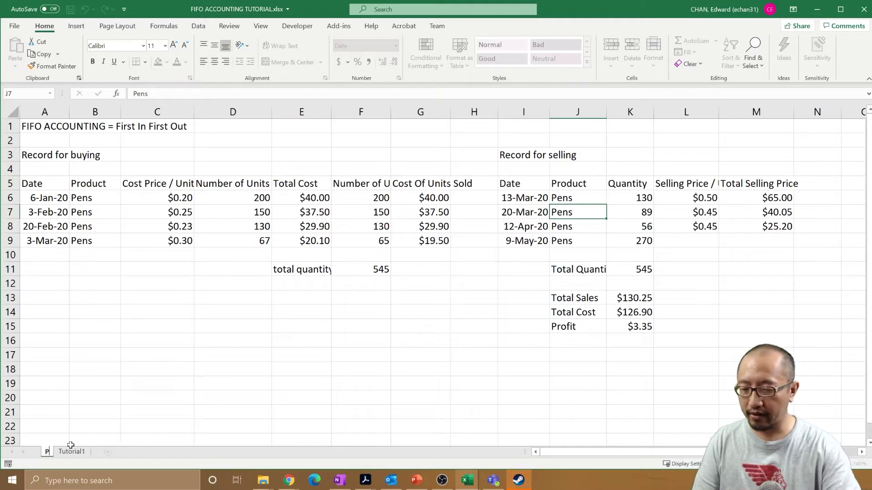
text(ens)
key(Return)
Rename the original Tutorial1 sheet to Keyboards.
click(81, 452)
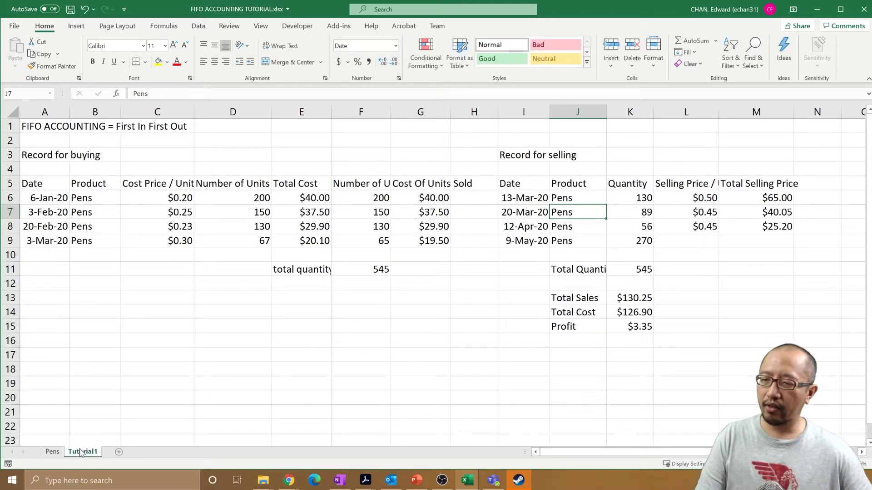
double_click(81, 452)
text(Keyboar)
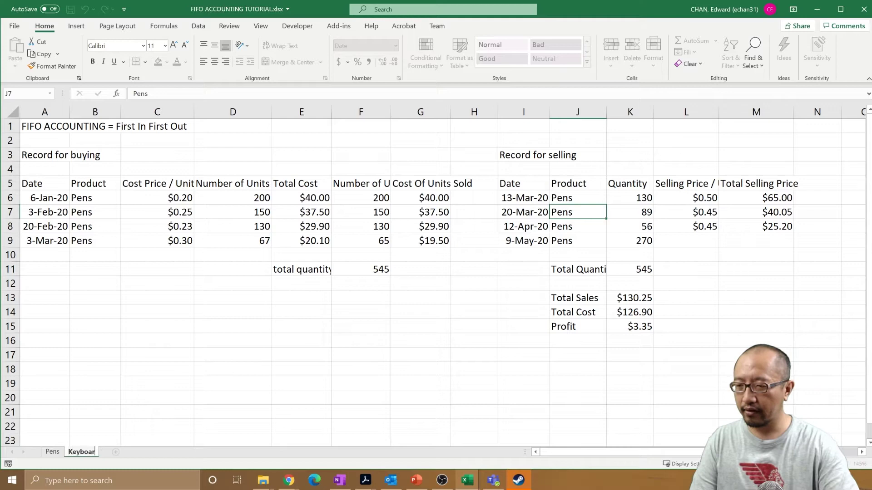
text(ds)
key(Return)
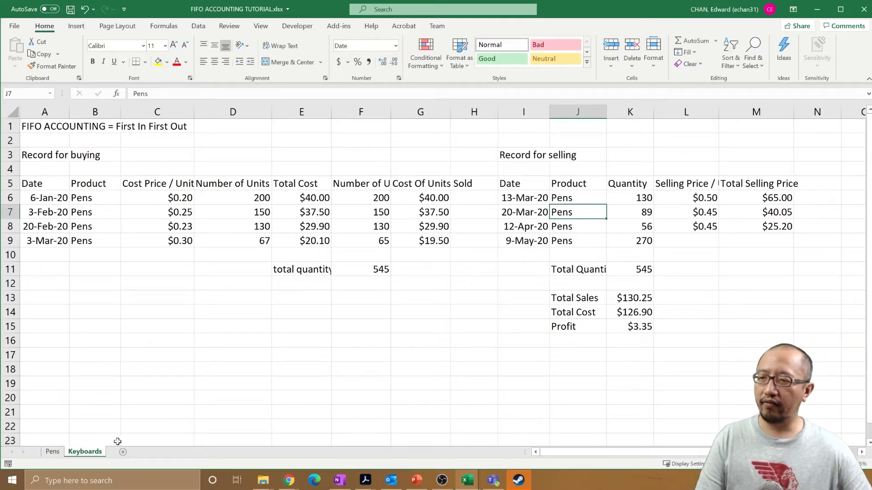
Replace the buying-record products in B6:B9 with Keyboards.
click(92, 198)
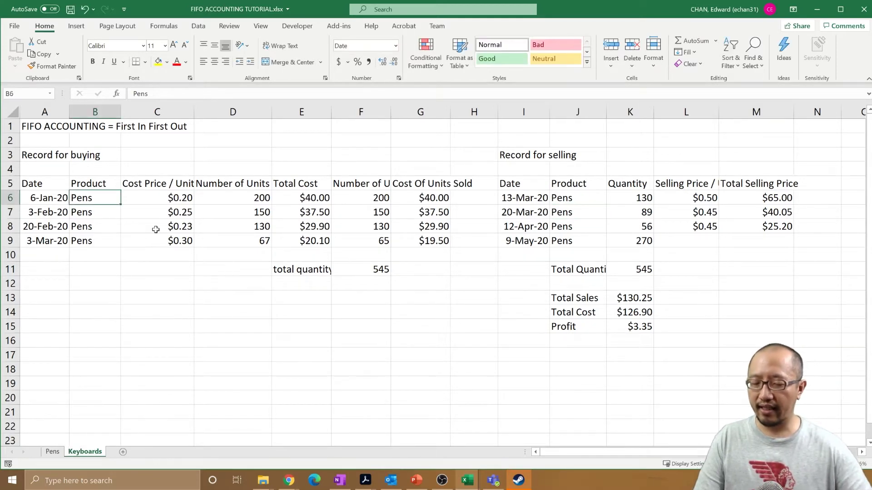
text(Keyboard)
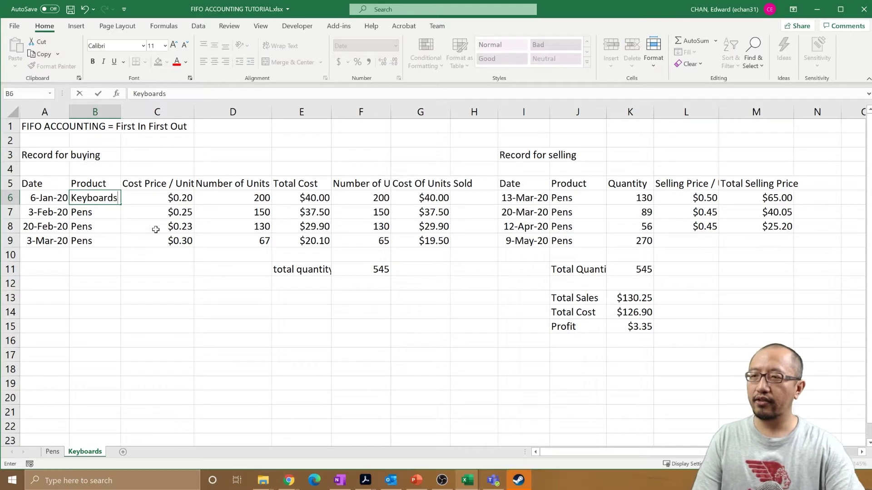
key(Return)
click(116, 195)
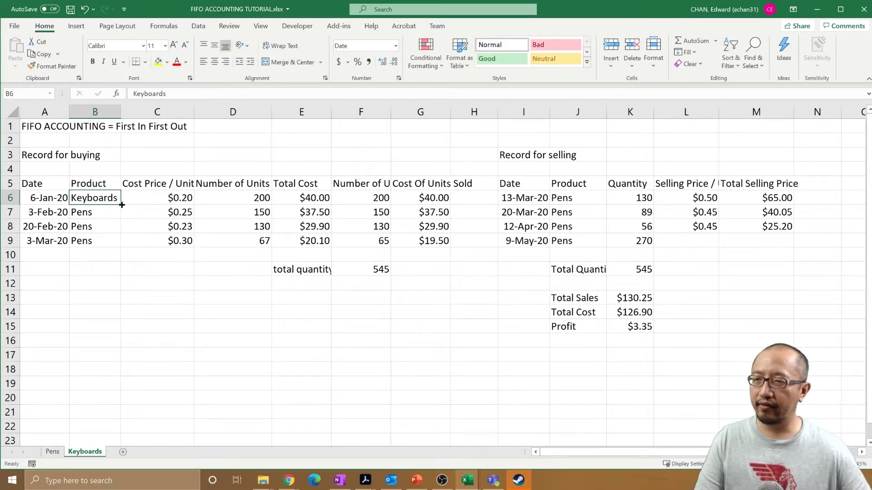
drag(121, 205, 122, 246)
Replace the selling-record products from J6 down through J9 with Keyboards.
click(600, 197)
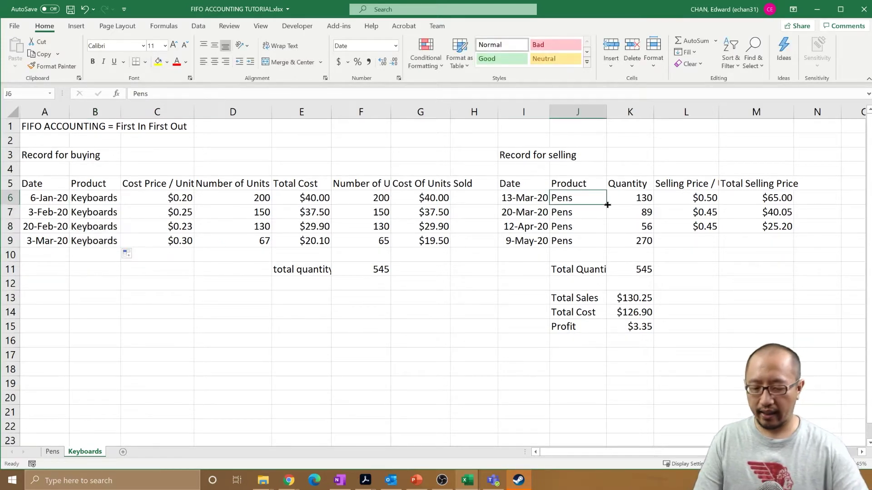
text(Keyboards)
key(Return)
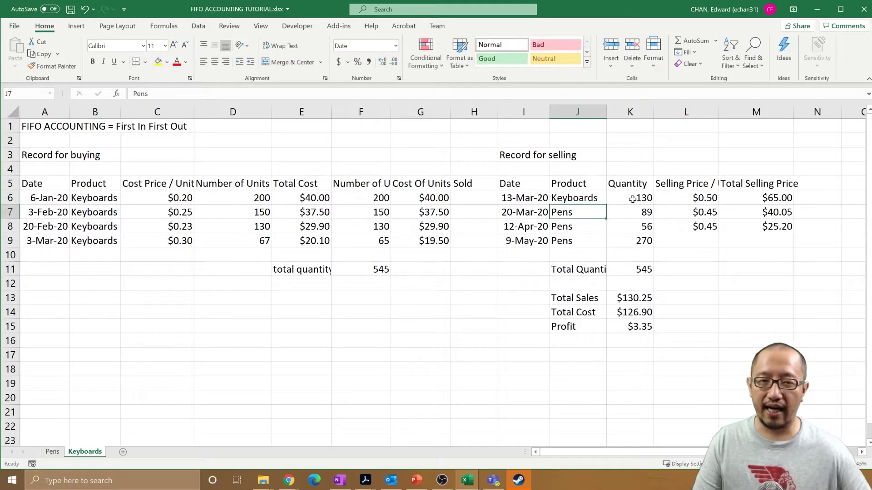
click(601, 198)
drag(605, 206, 605, 248)
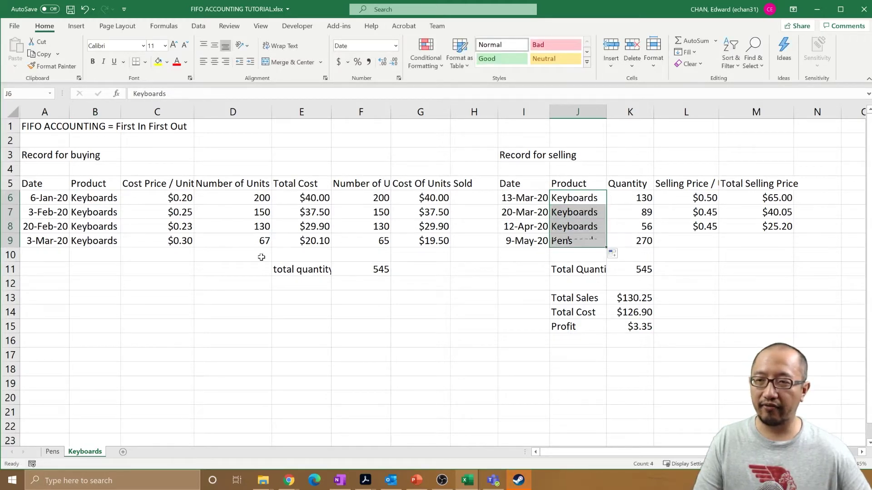
Enter cost prices $25, $30, $35 and $50 in C6:C9.
click(186, 200)
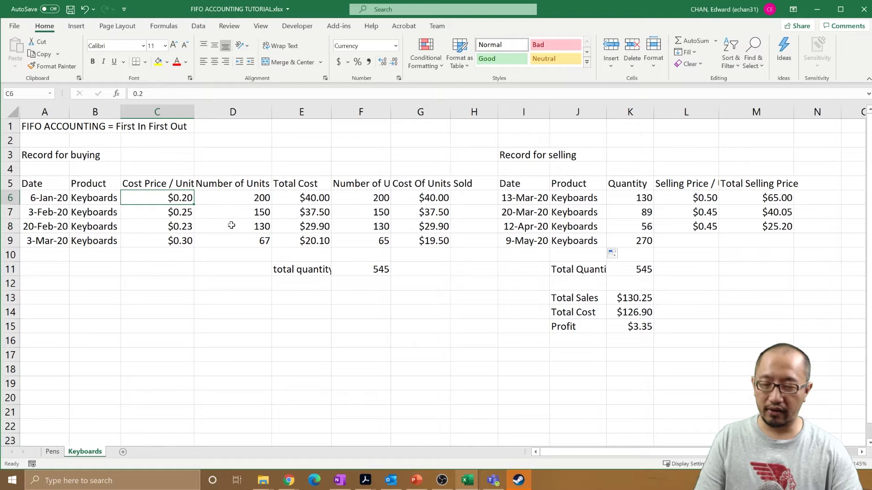
text($)
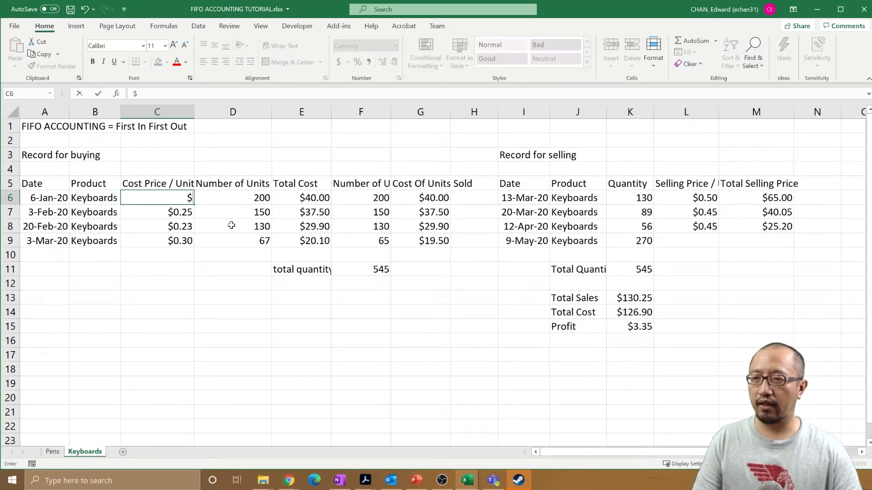
text(25)
key(Return)
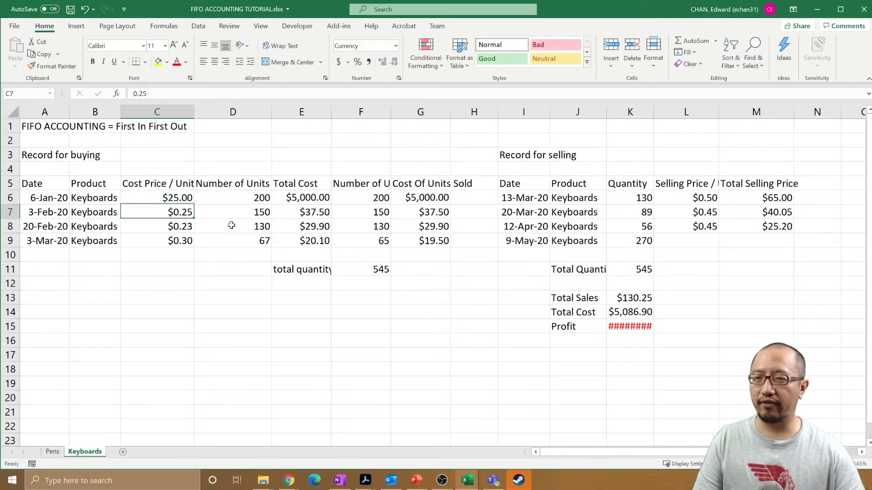
text($30)
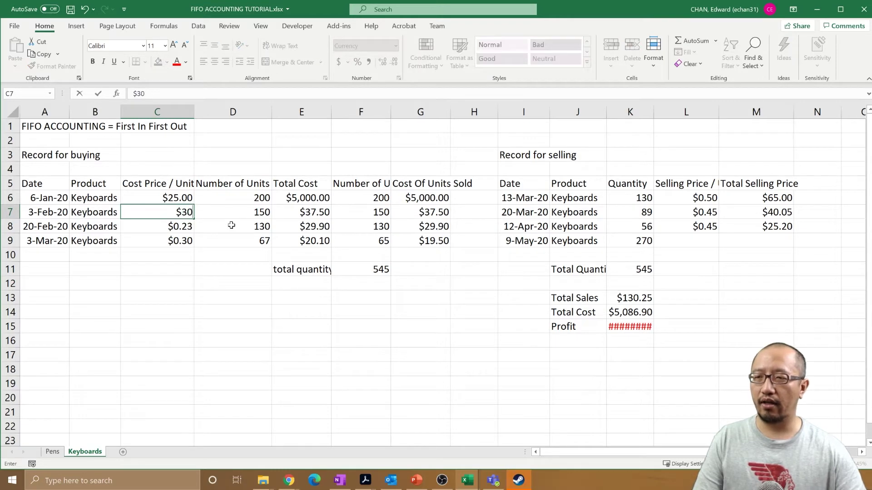
key(Return)
text($35)
key(Return)
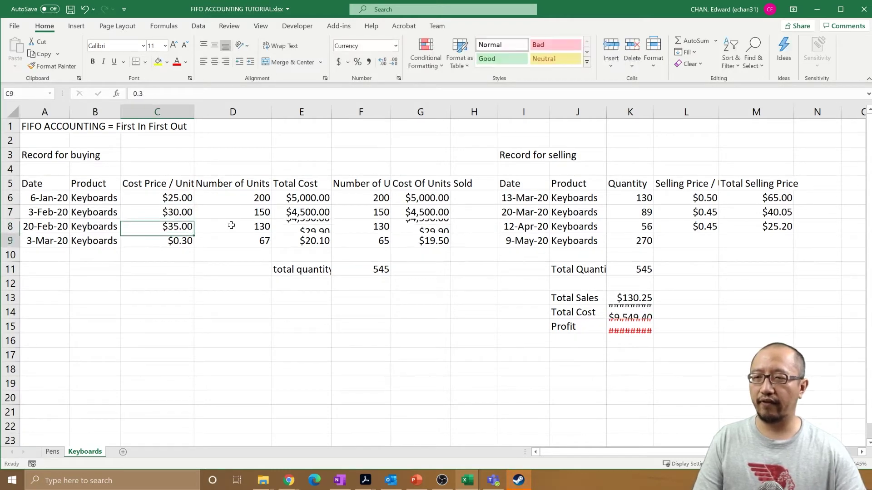
text($50)
key(Return)
Enter purchased units 50, 70, 60 and 90 in D6:D9.
key(Right)
key(Up)
key(Up)
key(Up)
key(Up)
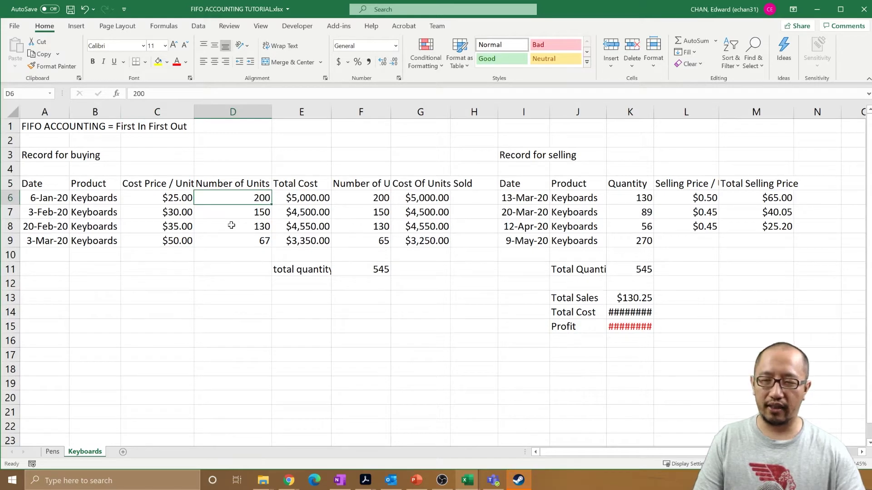
text(50)
key(Return)
text(70)
key(Return)
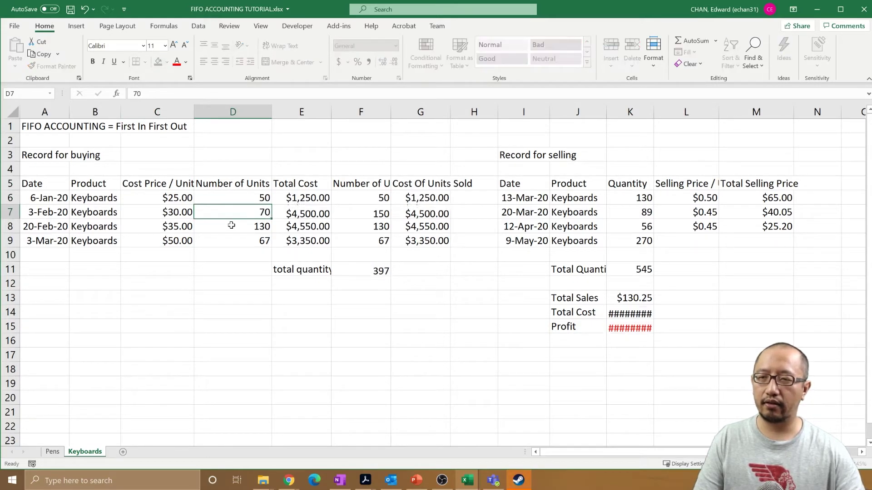
text(60)
key(Return)
text(90)
key(Return)
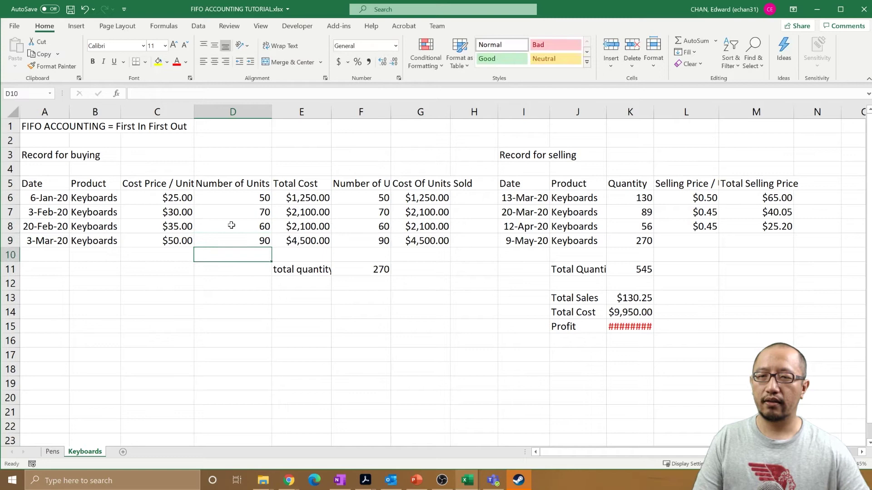
Enter sold quantities 20, 60, 50 and 10 in K6:K9.
click(634, 199)
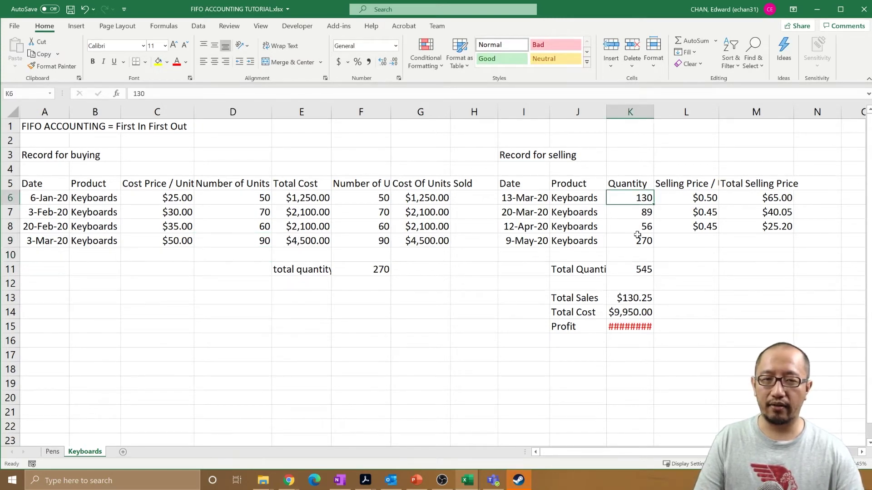
text(20)
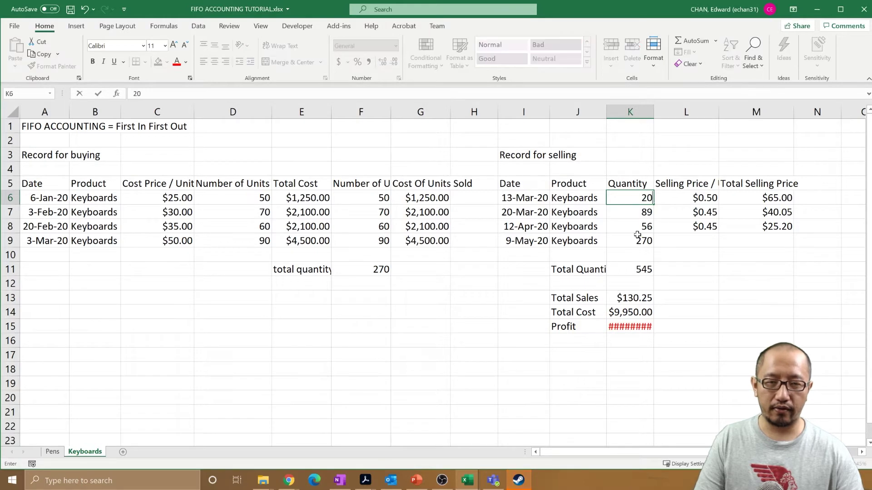
text(0)
key(BackSpace)
key(BackSpace)
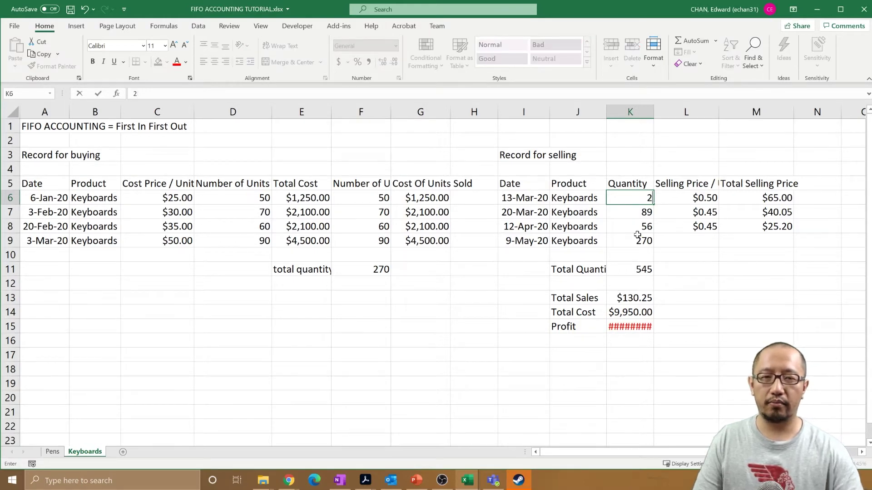
text(0)
key(Return)
text(60)
key(Return)
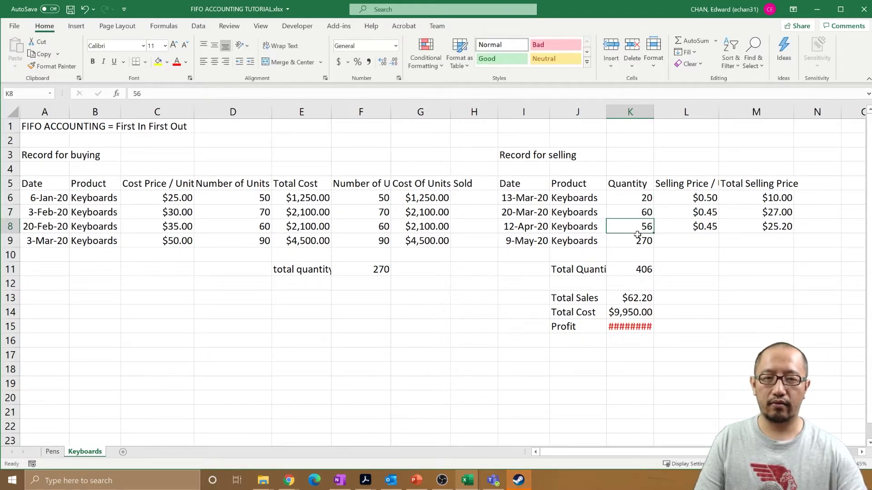
text(50)
key(Return)
text(10)
key(Return)
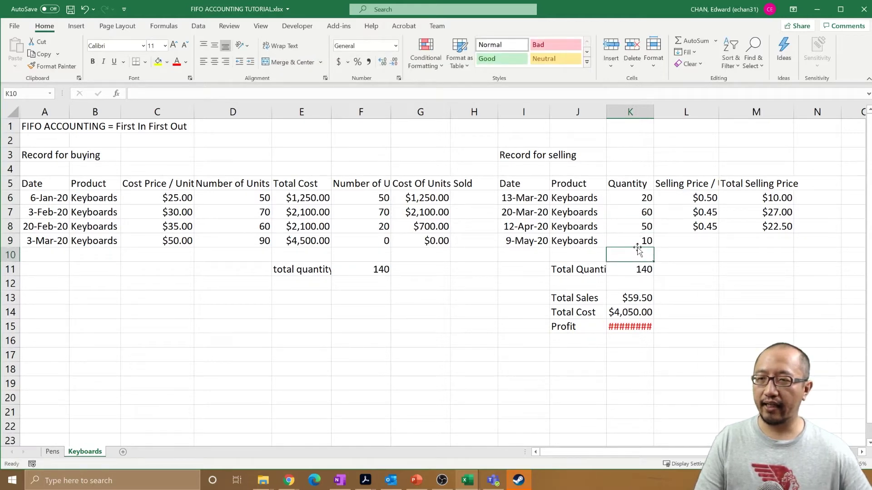
Add the label 'total quantity purchased' in C11.
click(302, 272)
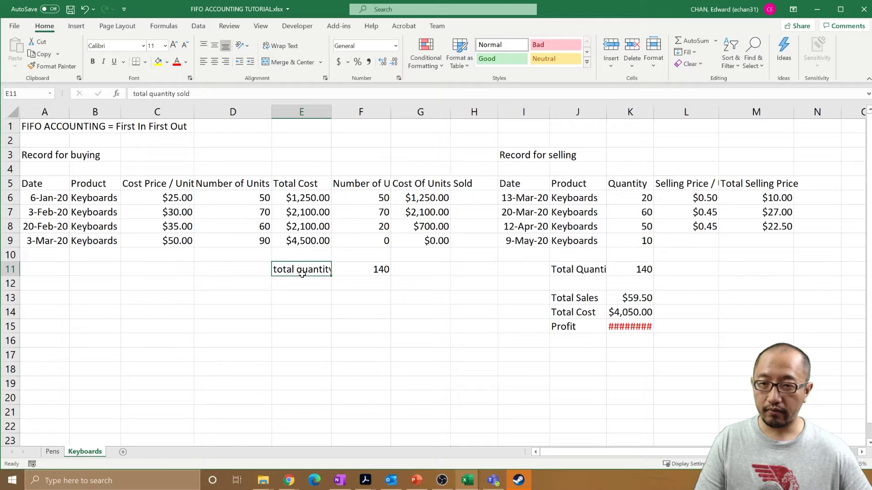
click(180, 268)
text(total qua)
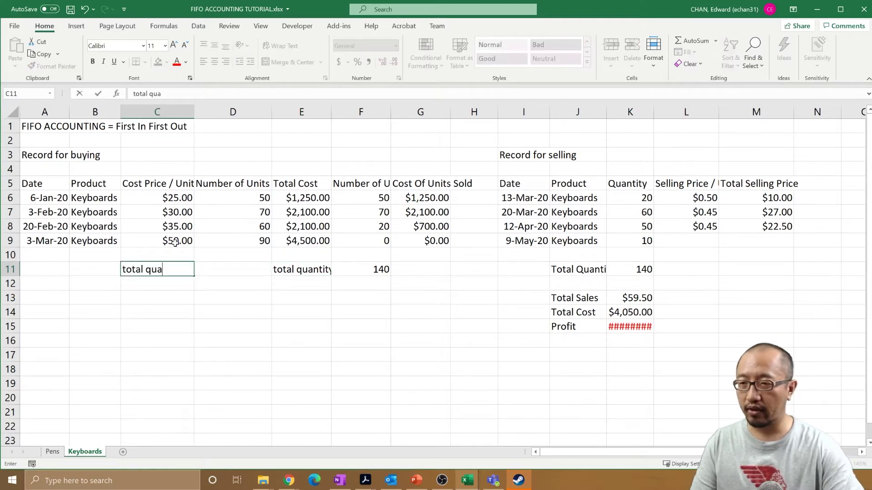
text(ntity purchased)
key(Return)
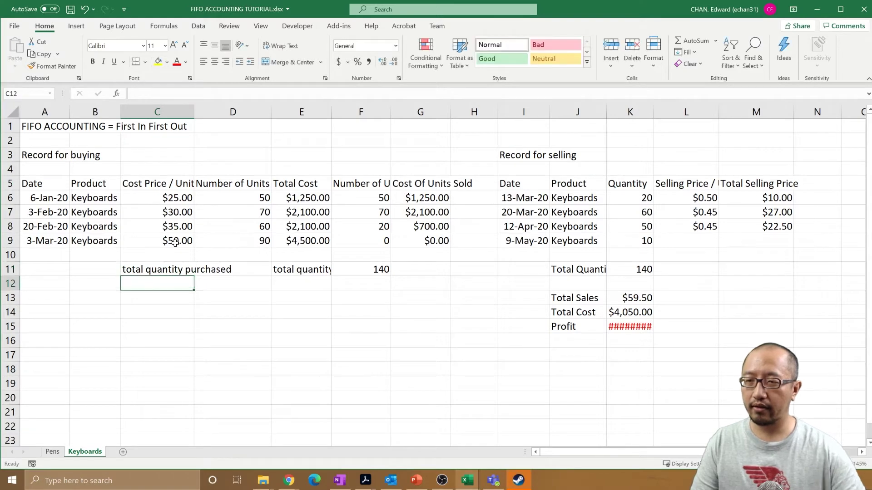
Enter =SUM(D6:D9) in D11, totalling 270 units purchased.
key(Right)
key(Up)
text(=sum()
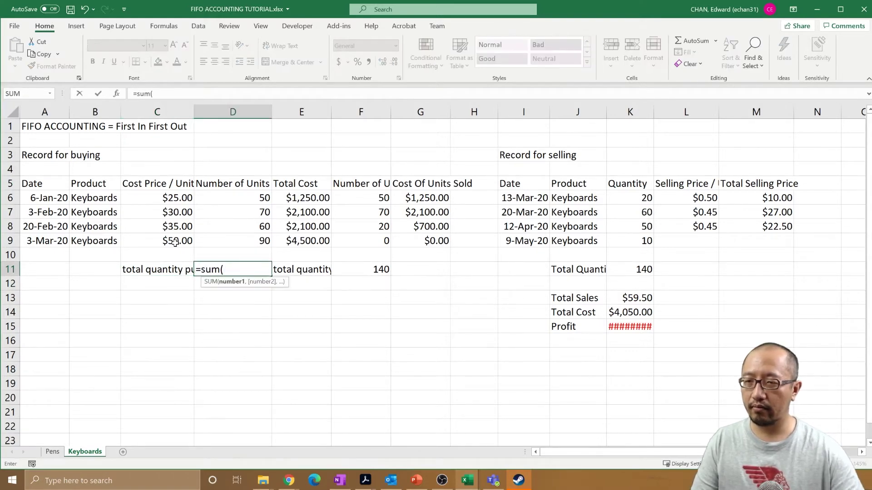
key(Up)
key(Up)
key(Up)
key(Up)
key(Up)
key(shift+Down)
key(shift+Down)
key(shift+Down)
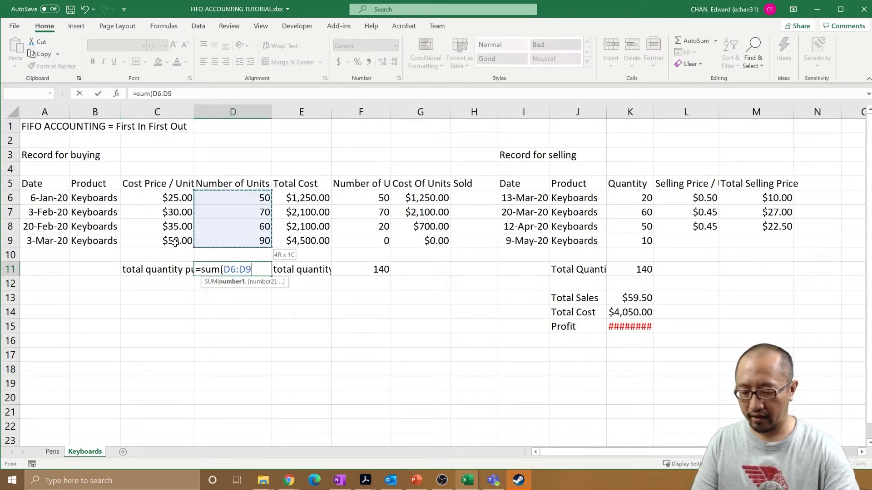
key(Return)
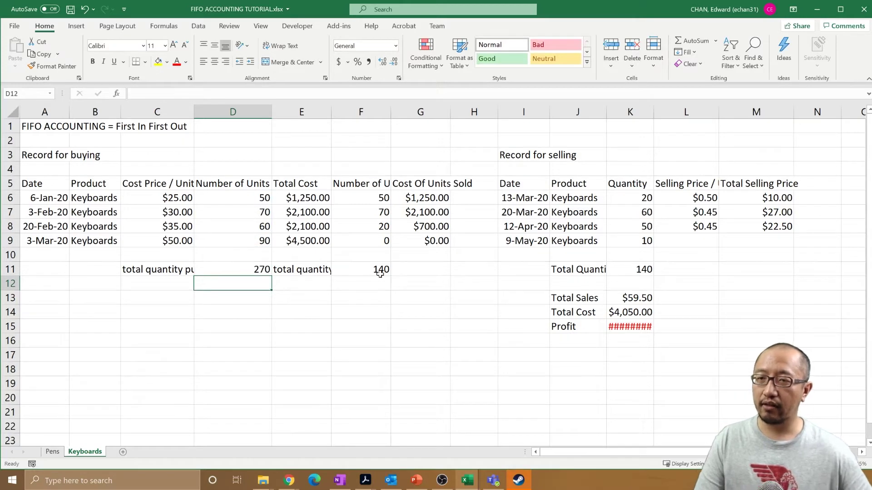
Widen column K so the Profit value of -$3,990.50 displays.
click(380, 271)
click(244, 269)
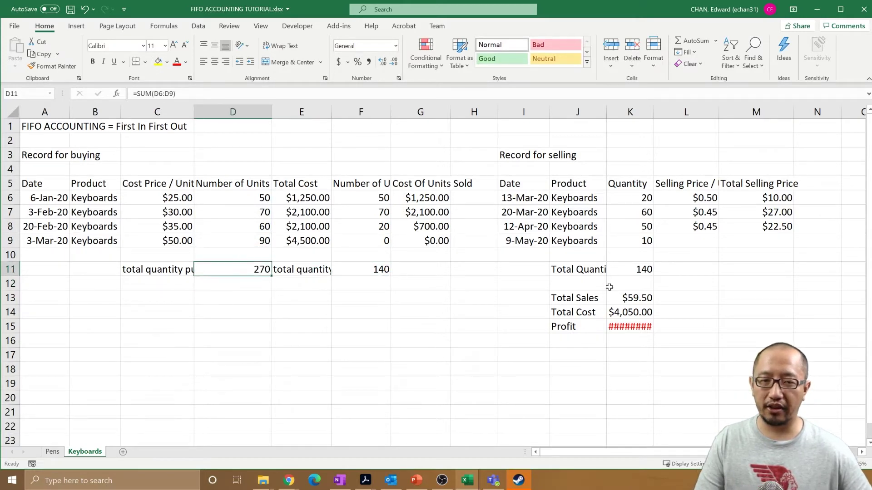
drag(653, 113, 669, 114)
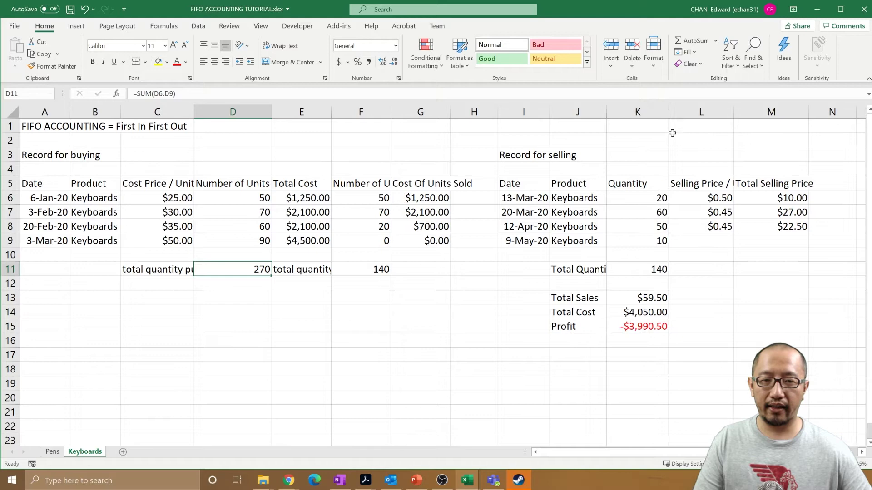
Enter selling prices $30, $35 and $60 from L6 down, bringing total sales to $5,700.00.
click(705, 198)
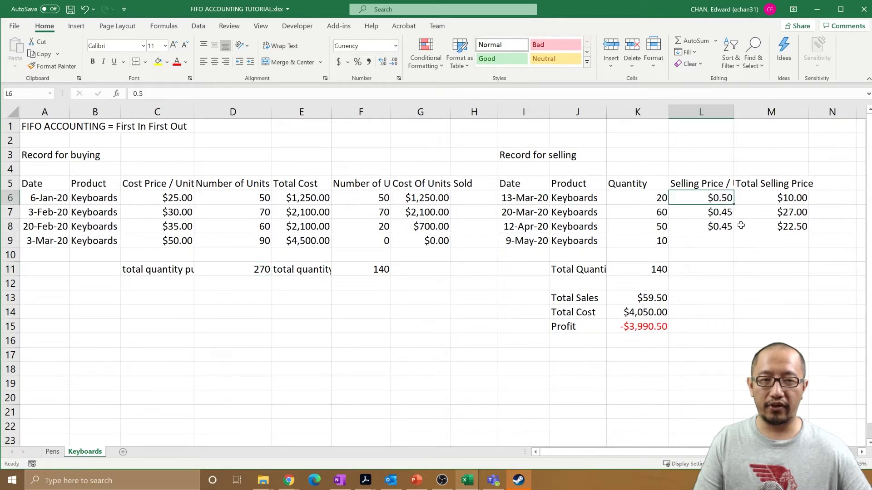
text($)
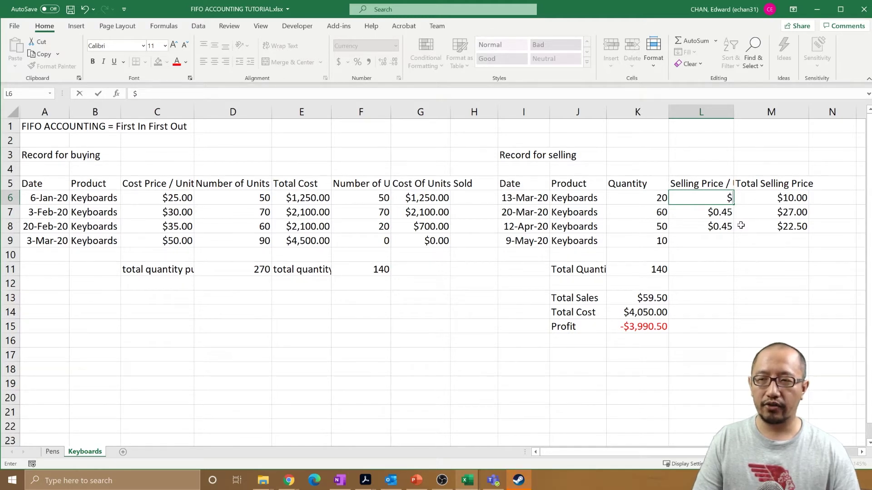
text(30)
key(Return)
text($35)
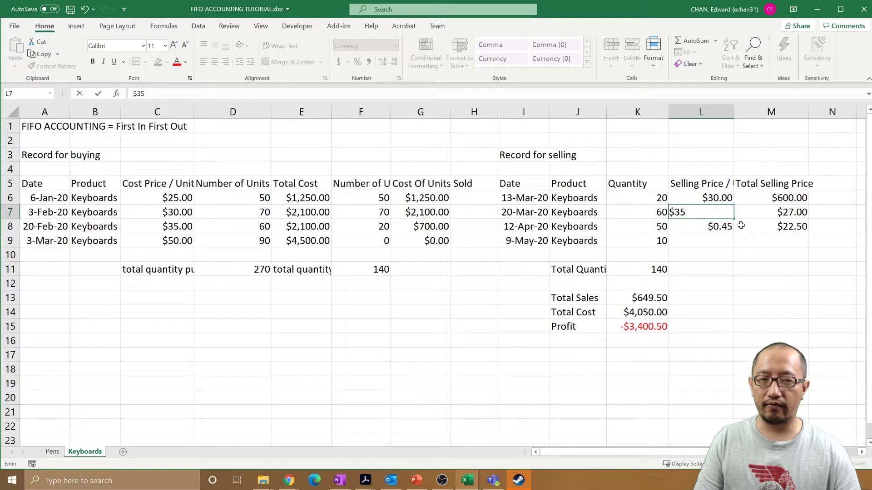
key(Return)
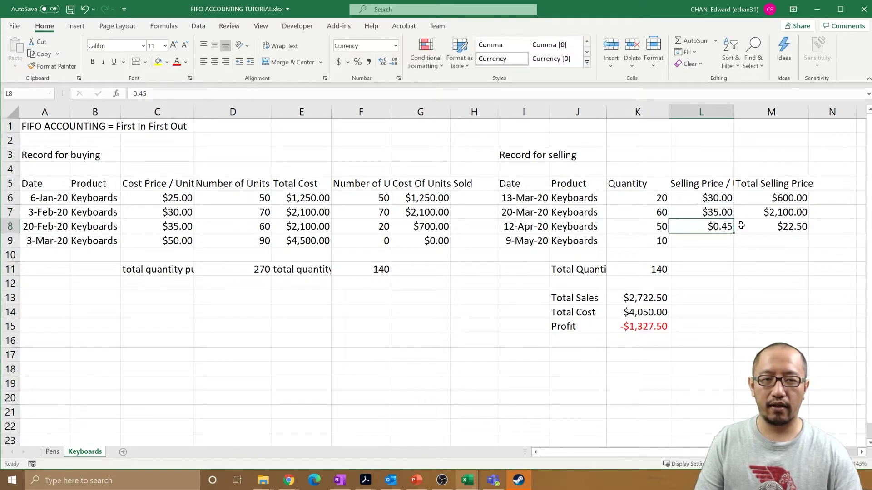
text($)
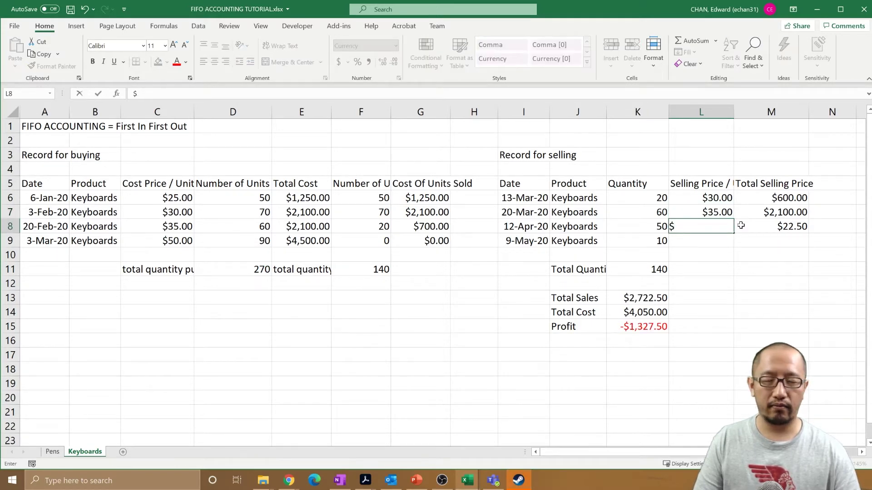
text(60)
key(Return)
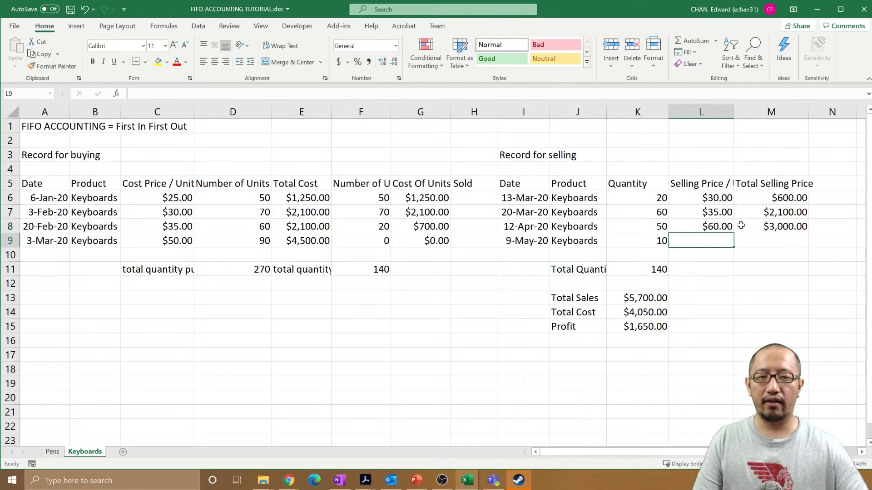
click(656, 326)
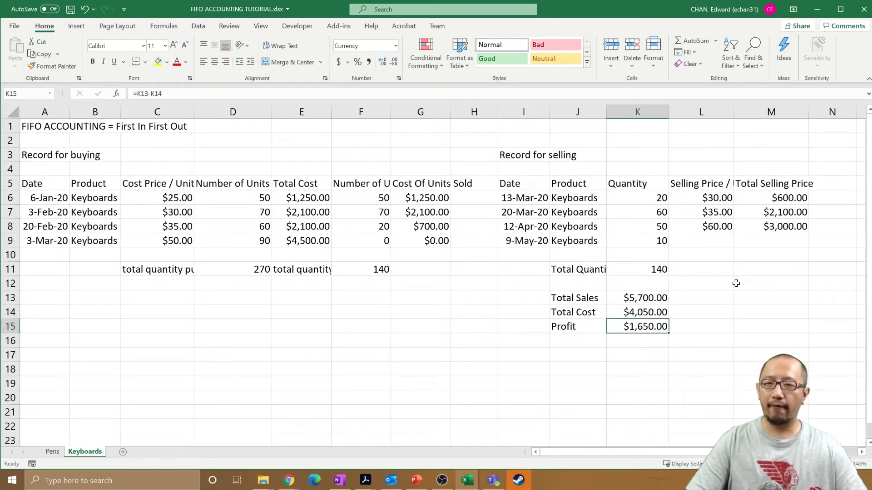
Add a new sheet named Total Profit.
click(53, 453)
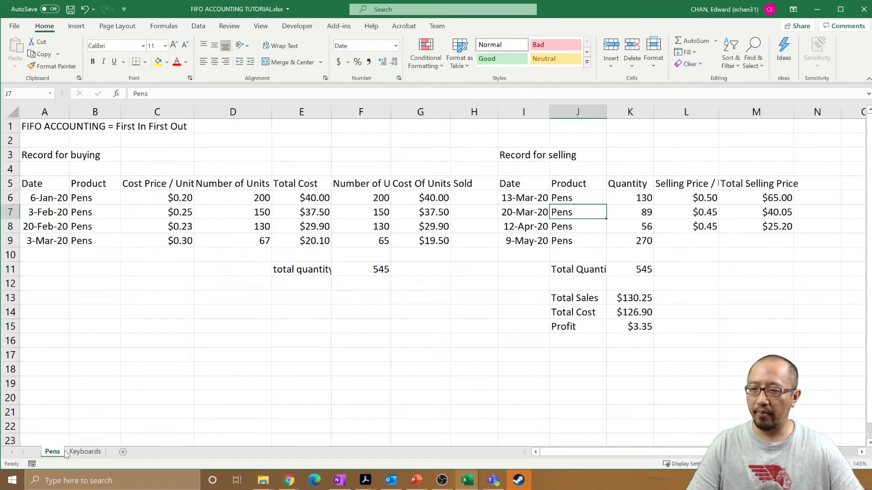
click(92, 453)
click(124, 452)
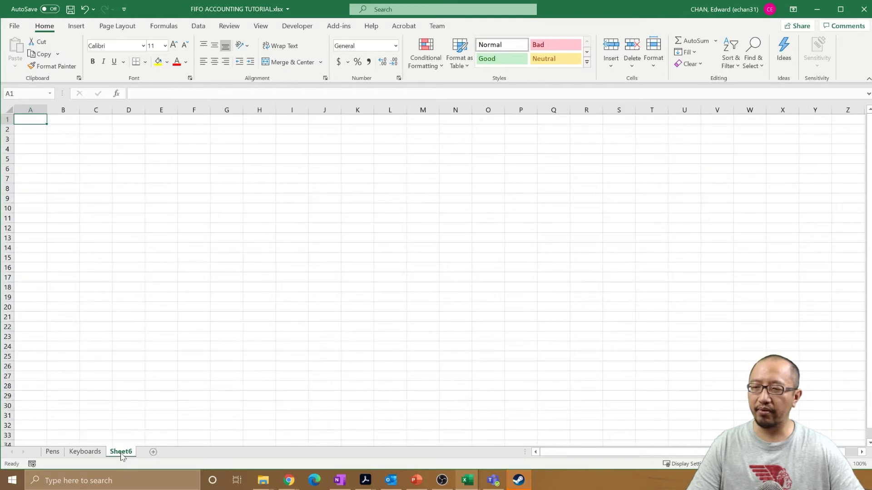
double_click(121, 455)
text(Total Profit)
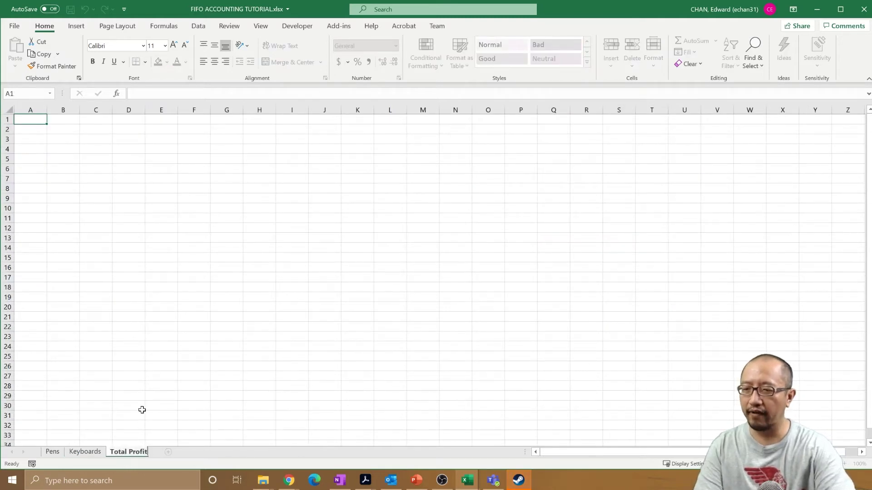
key(Return)
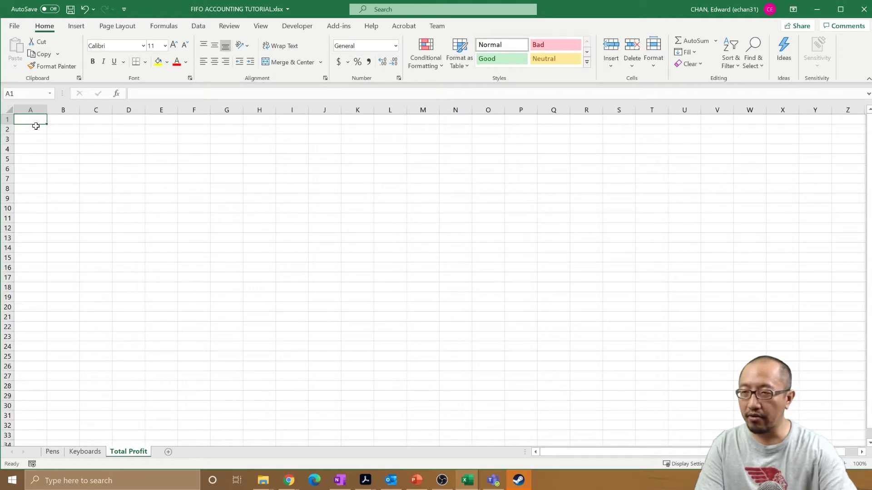
Type the labels Total Sales, Total Cost and Total Profit into A1:A3.
text(Total Sales)
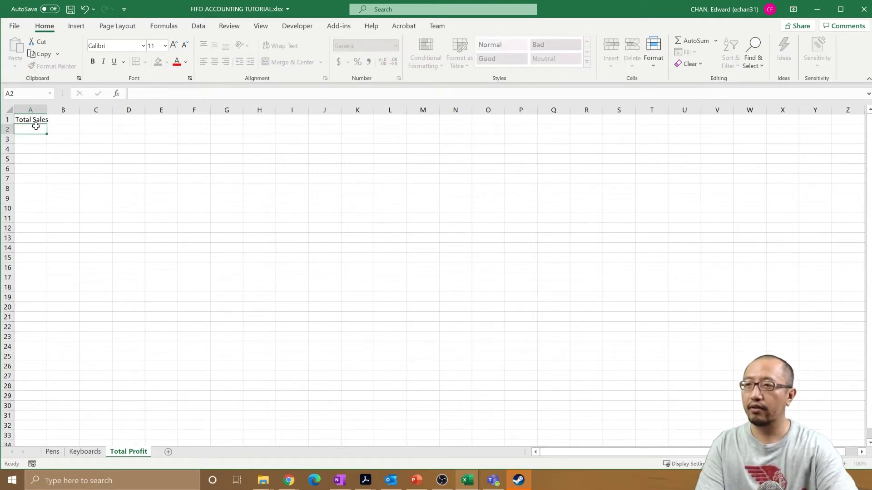
key(Return)
text(Total Cost)
key(Return)
text(Total Profit)
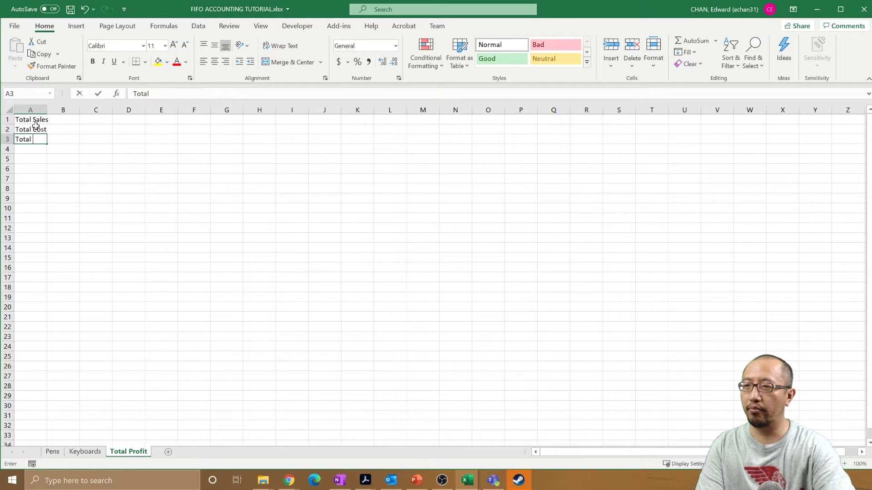
key(Return)
key(Right)
key(Up)
key(Up)
key(Up)
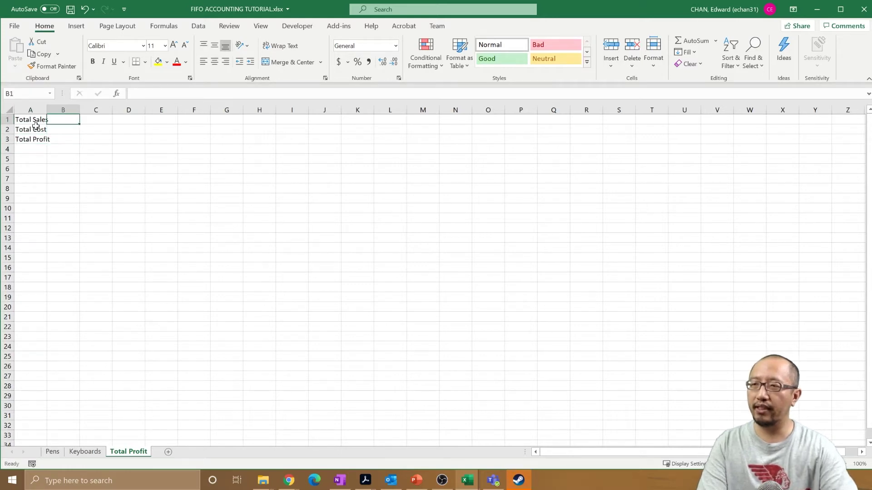
text(=)
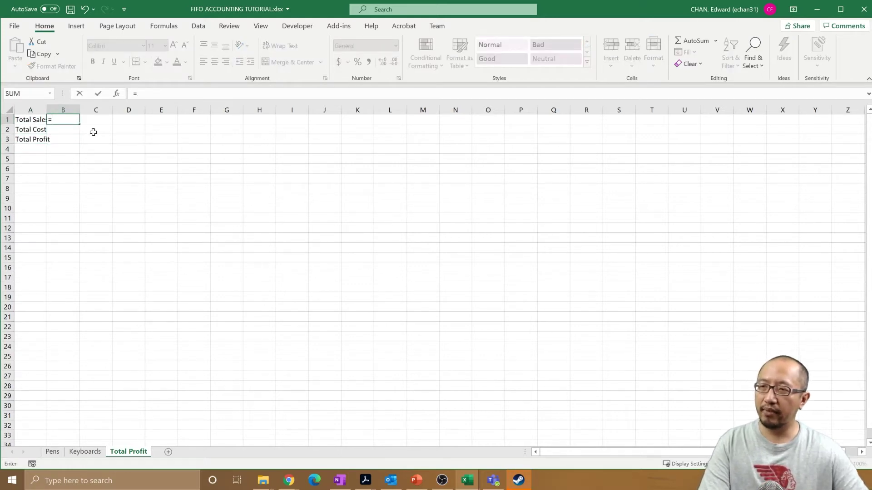
Enter =Pens!K13+Keyboards!K13 in B1 for a Total Sales of $5,830.25.
click(52, 452)
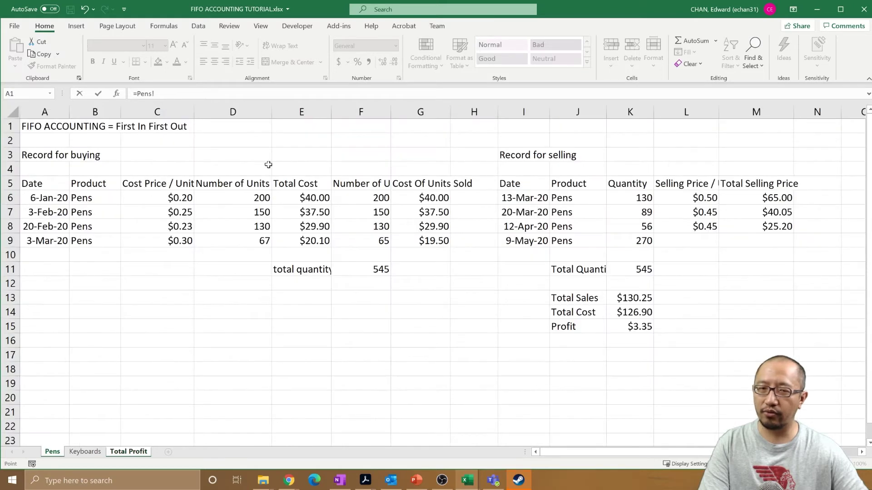
click(626, 298)
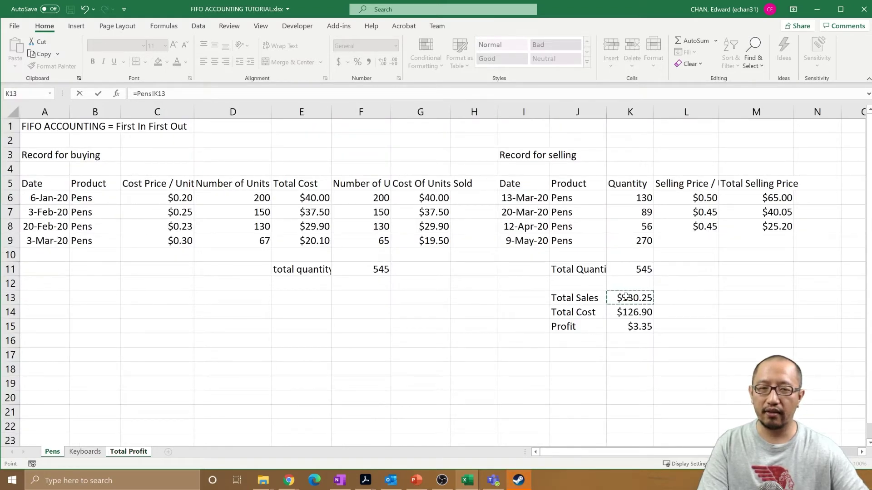
text(+)
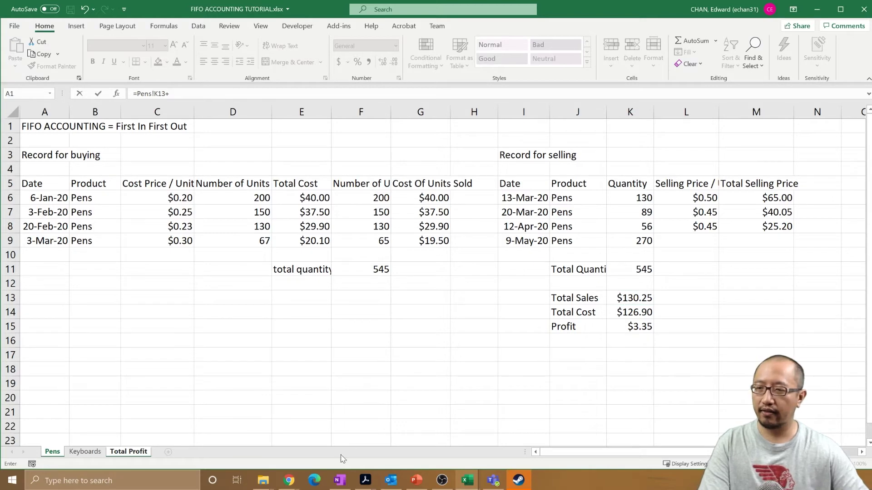
click(85, 452)
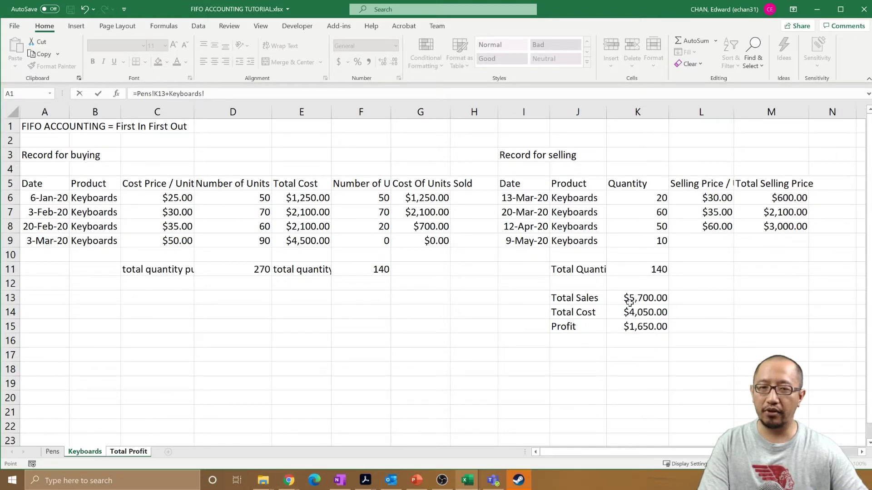
click(647, 300)
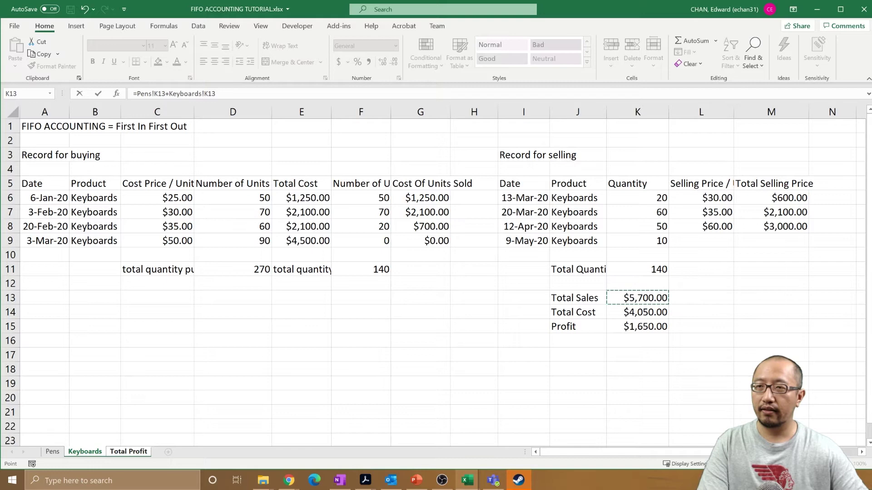
key(F2)
key(Return)
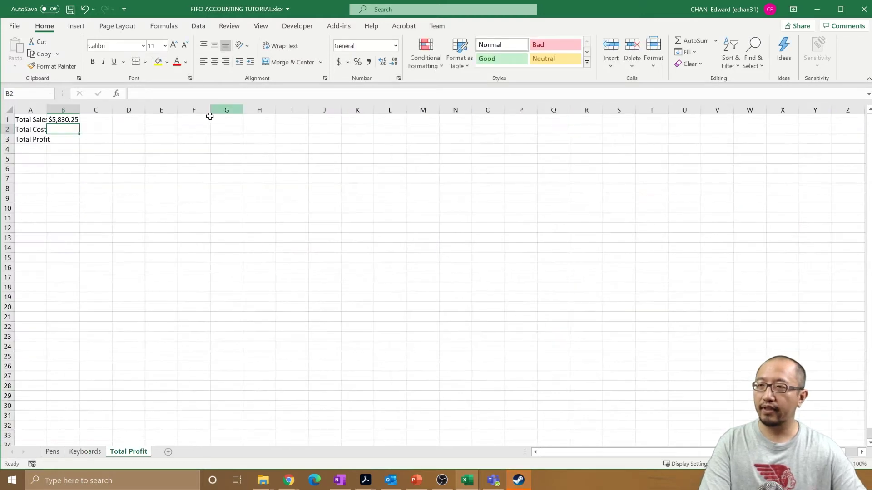
Widen columns A and B to fit the Total Sales label and value.
click(66, 121)
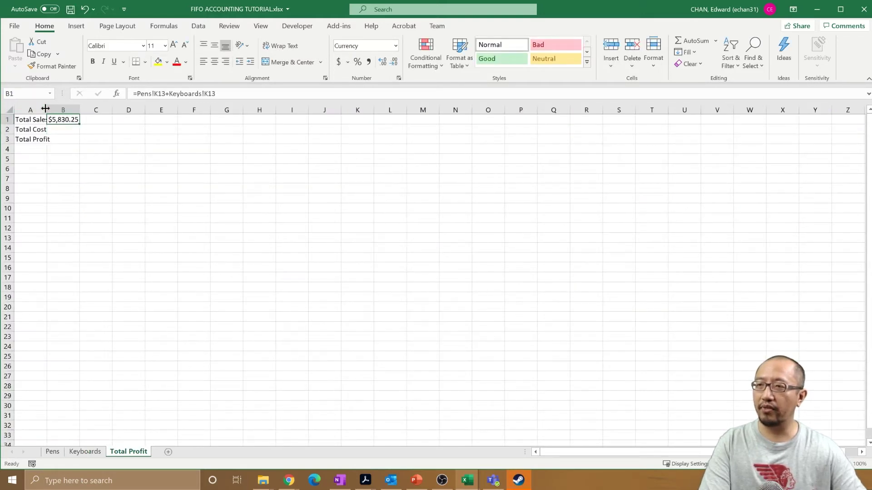
drag(45, 108, 55, 108)
scroll(115, 195, up, 5)
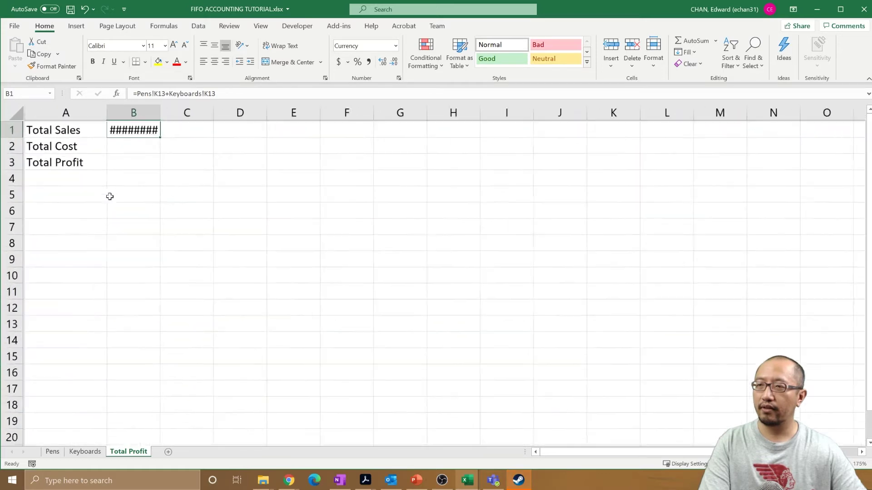
scroll(110, 196, up, 2)
drag(200, 113, 241, 113)
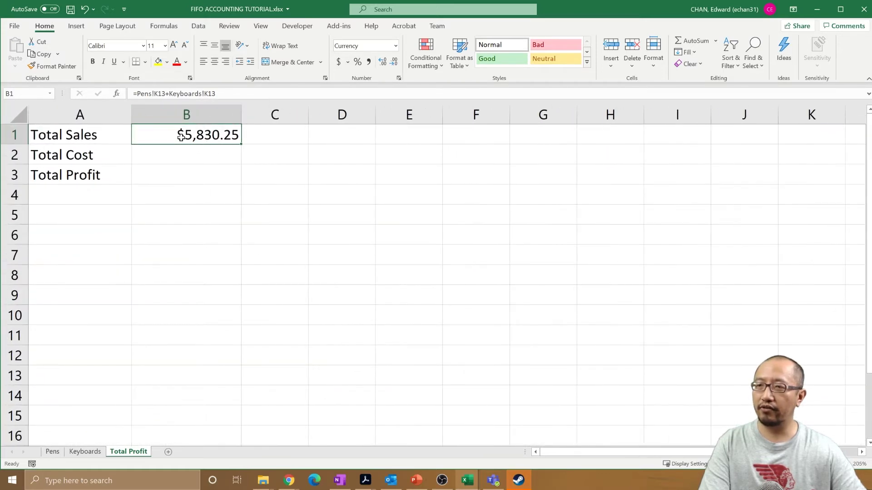
Check the Total Sales cell K13 on the Pens and Keyboards sheets.
click(53, 452)
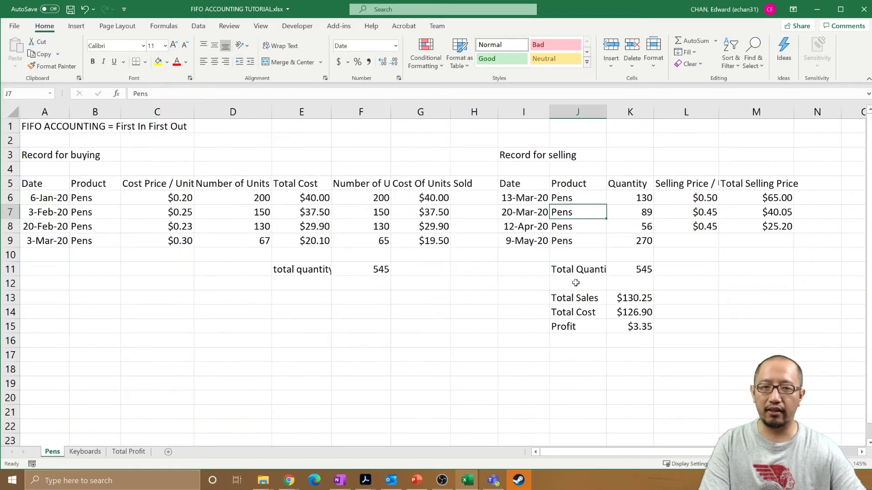
click(631, 294)
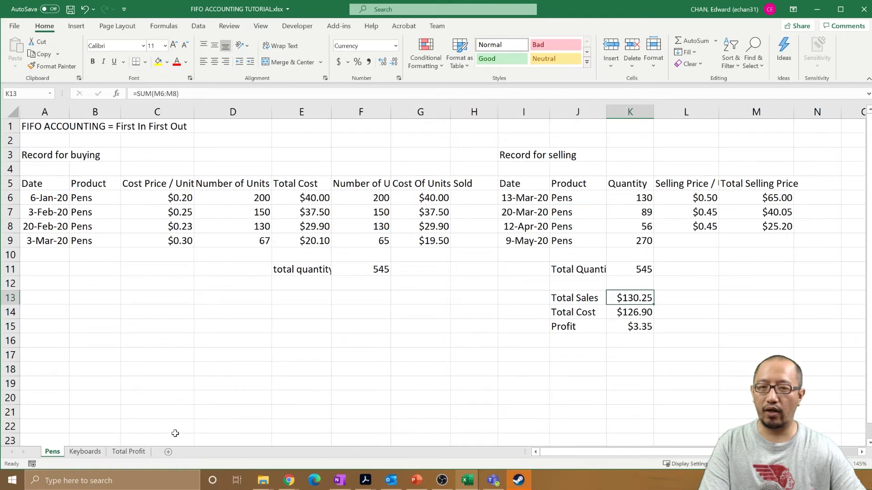
click(85, 452)
key(Up)
key(Up)
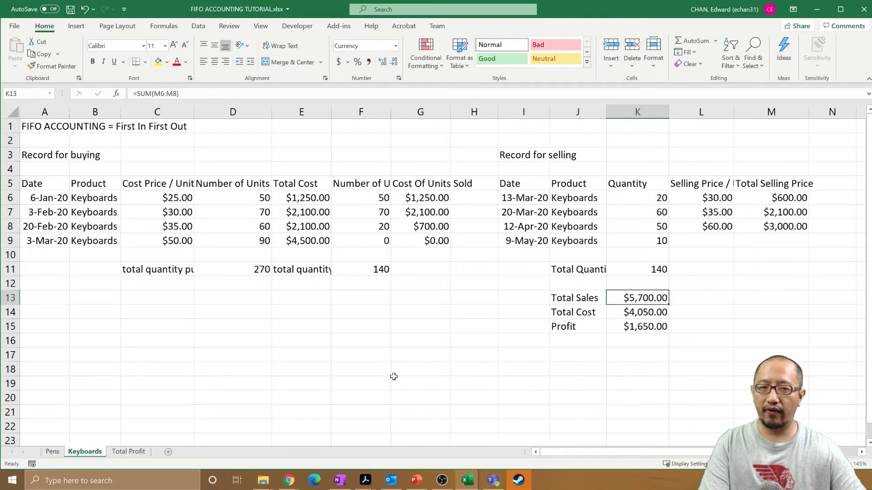
Enter =Pens!K14+Keyboards!K14 in B2 for a Total Cost of $4,176.90.
click(131, 451)
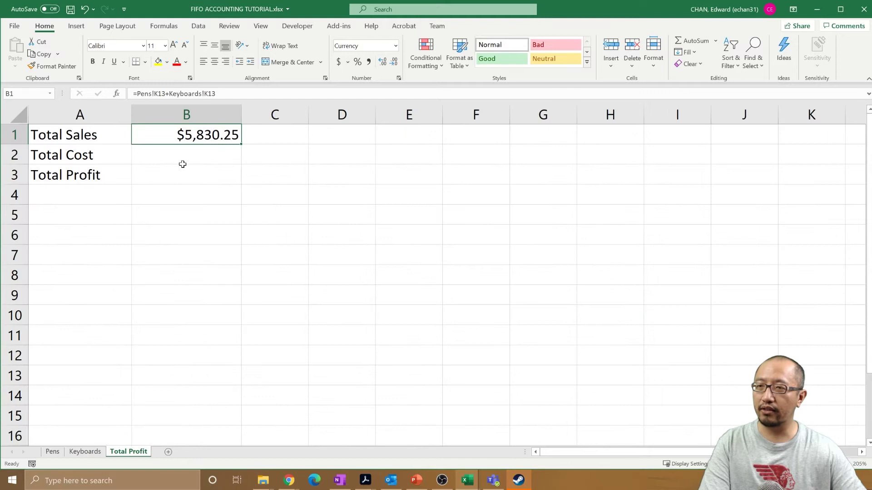
click(205, 155)
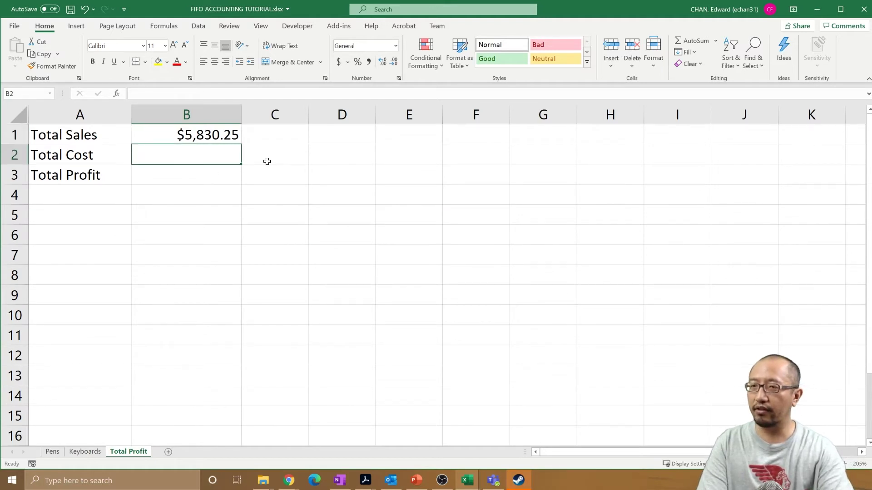
text(=)
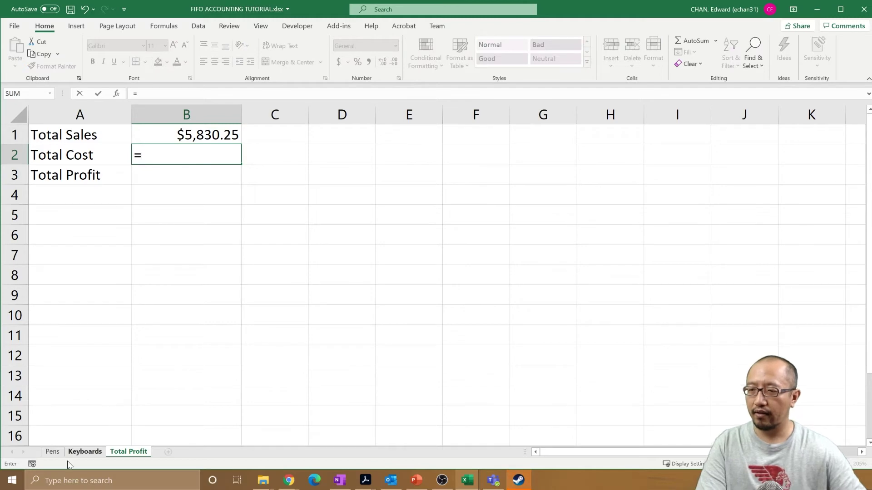
click(52, 452)
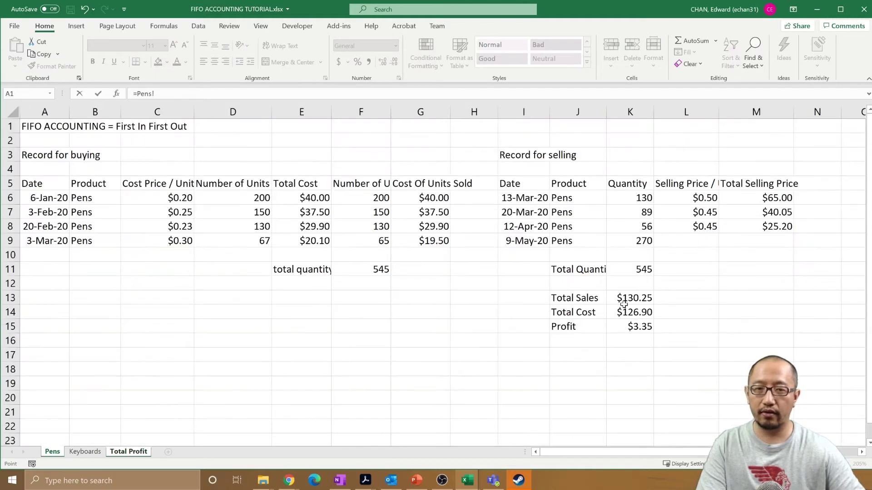
click(635, 314)
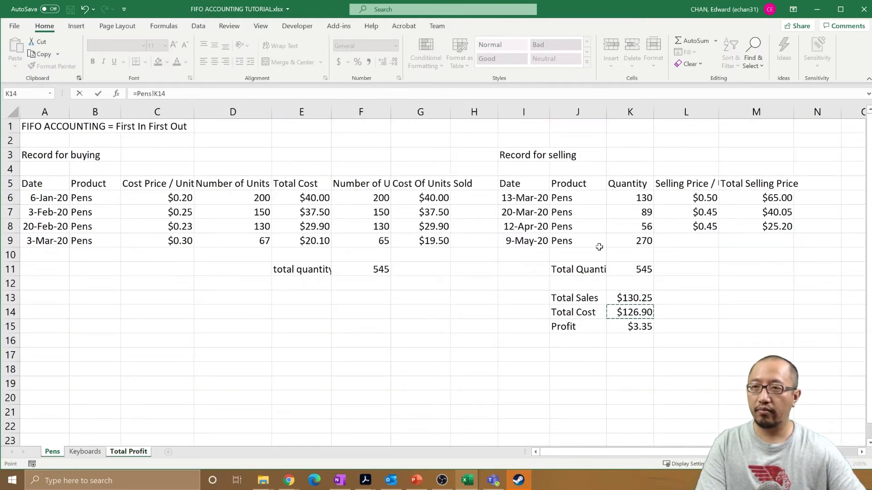
text(+)
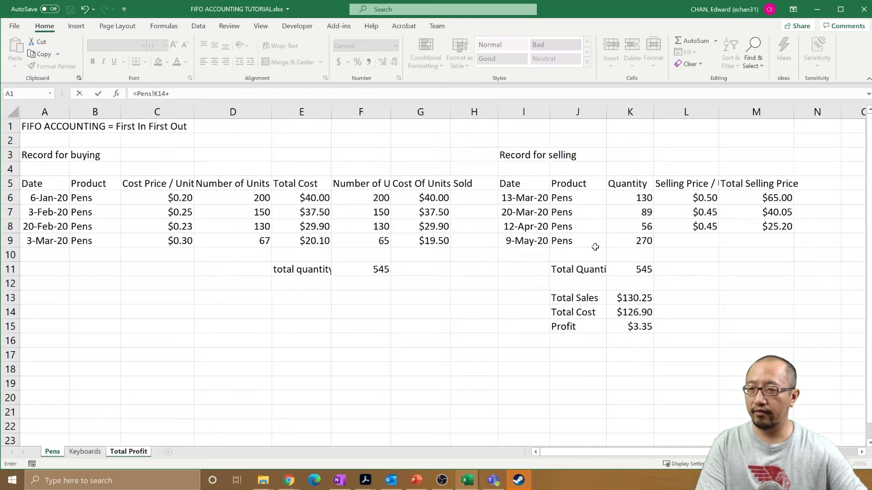
click(85, 452)
click(644, 309)
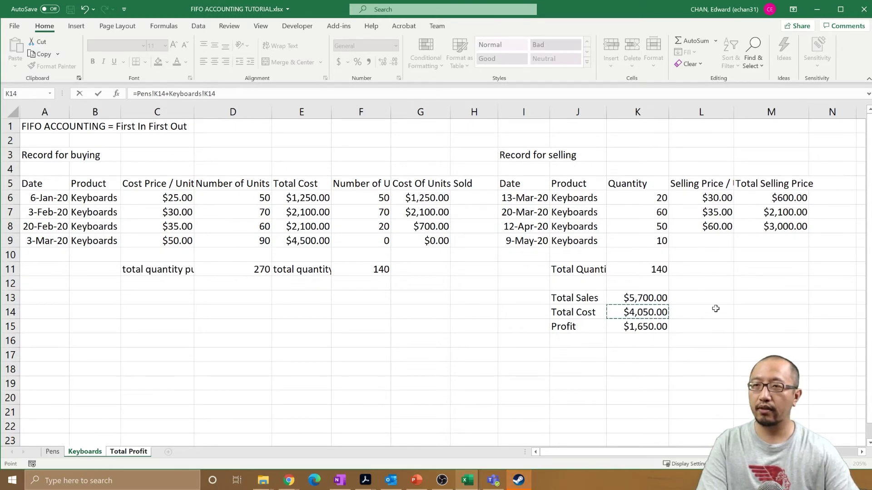
key(Return)
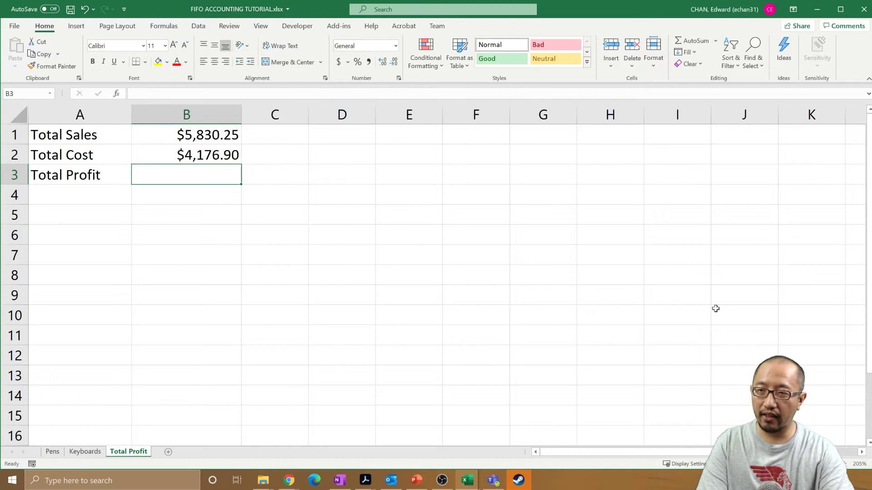
Enter =B1-B2 in B3 for a Total Profit of $1,653.35, and start a check label in A5.
text(=)
key(Up)
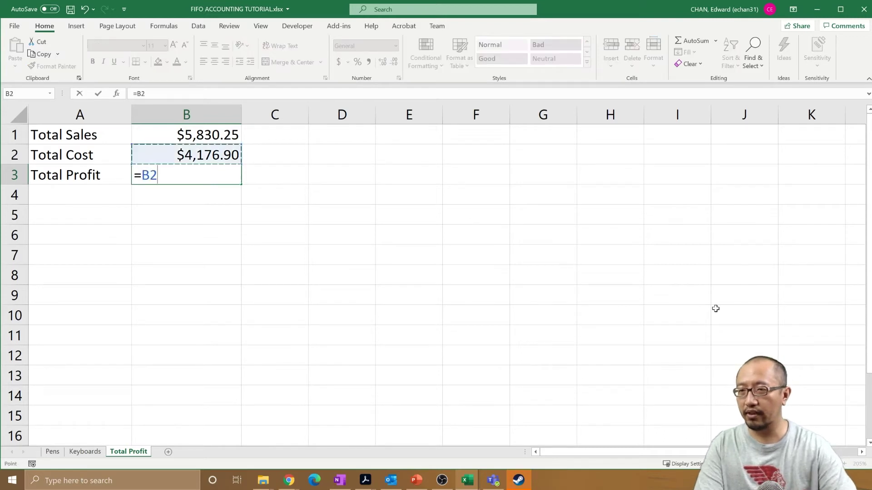
key(Up)
text(-)
key(Down)
key(Up)
key(Up)
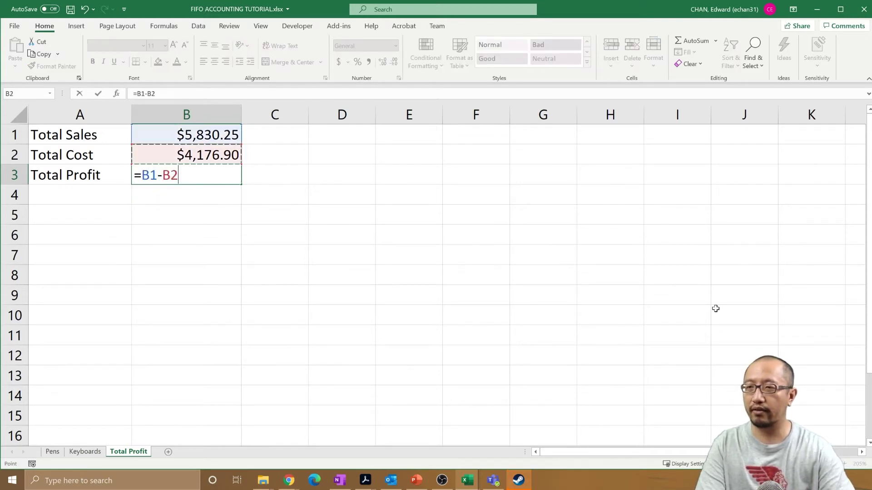
key(Return)
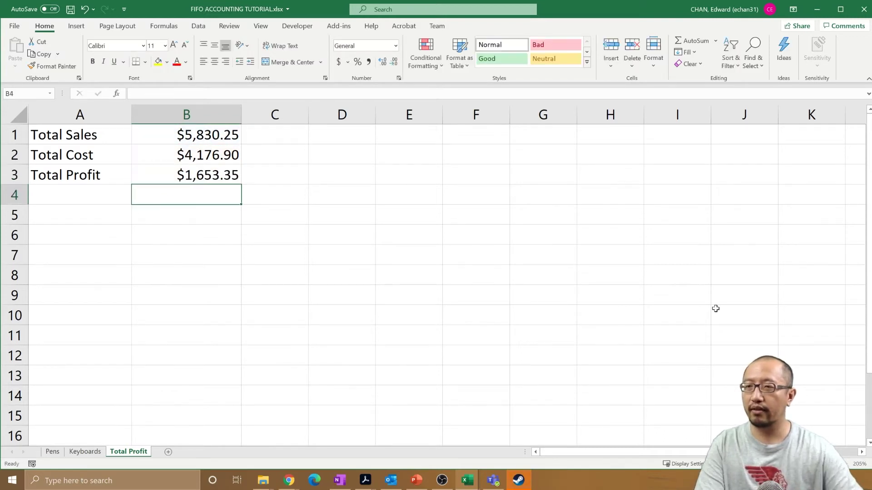
click(96, 221)
text(check)
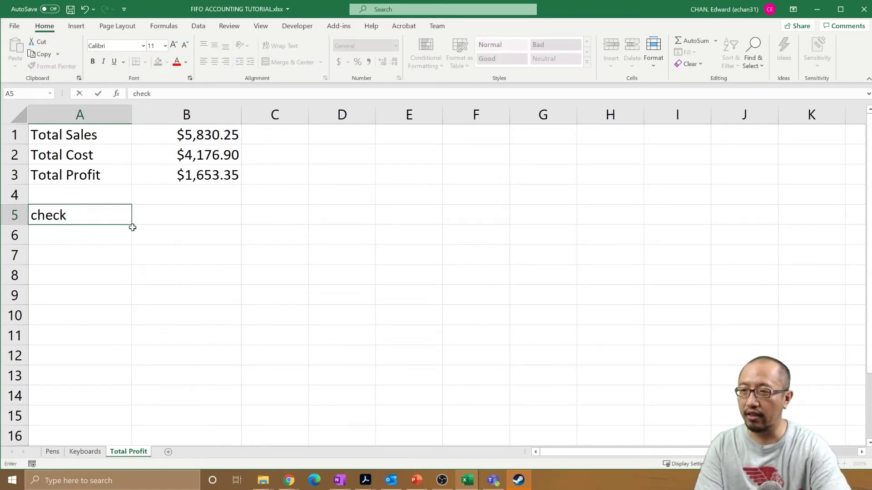
text( por)
Label A5 'check profit' and enter =Pens!K15+Keyboards!K15 in B5.
key(BackSpace)
text(rofit)
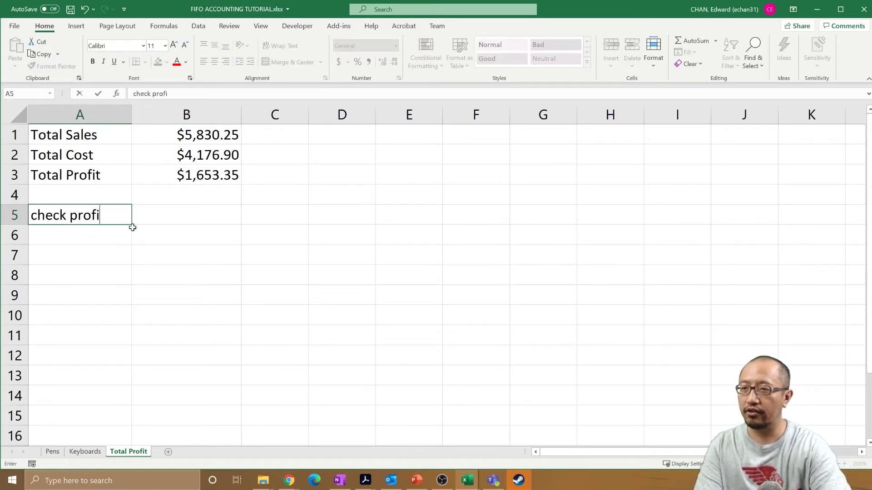
key(Tab)
text(=)
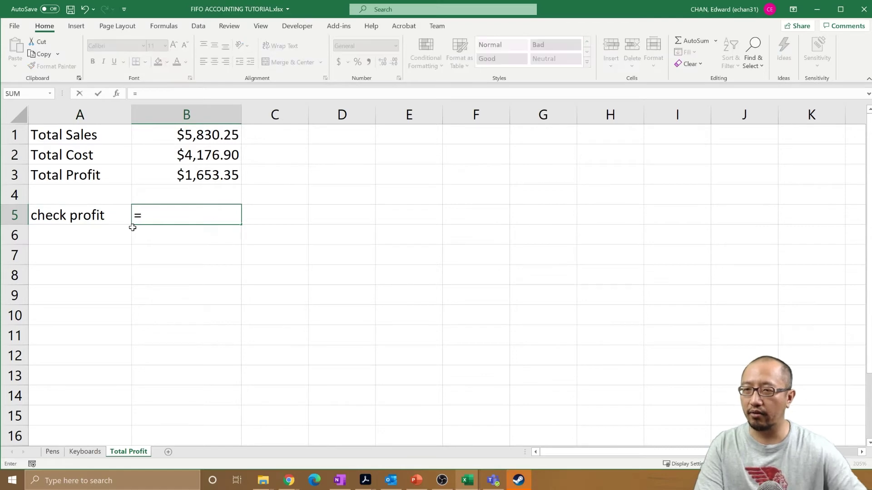
click(52, 451)
click(617, 327)
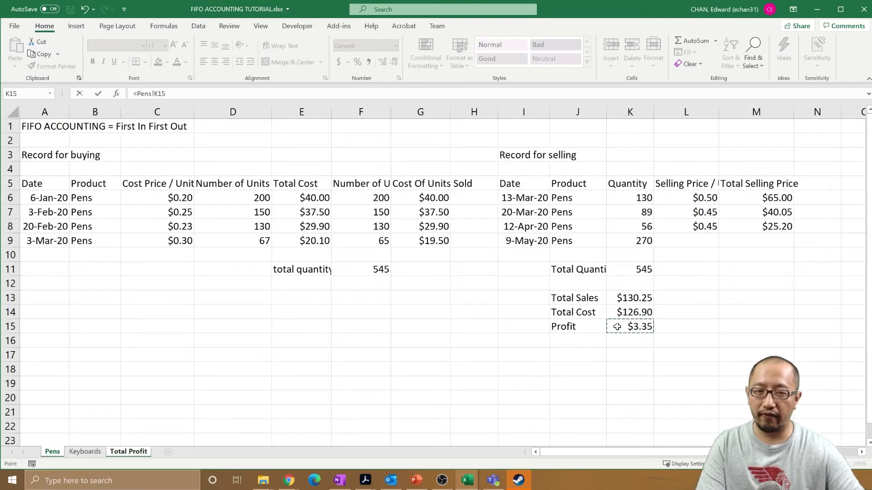
text(+)
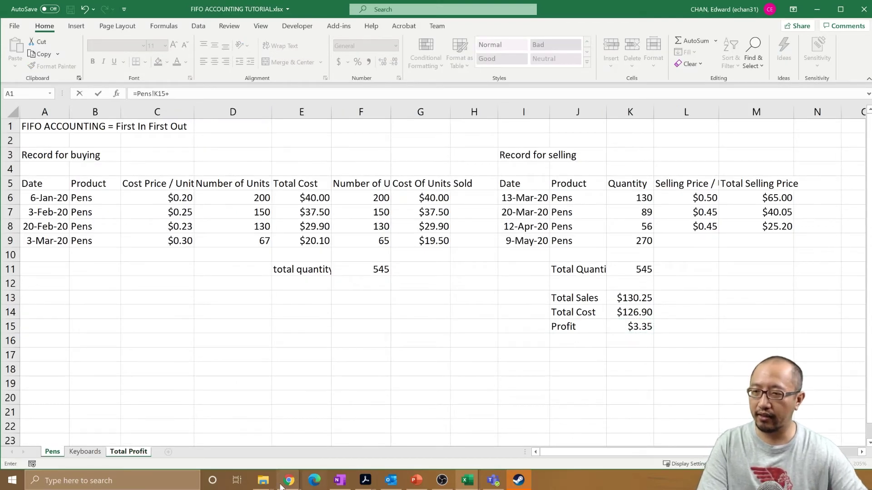
click(85, 451)
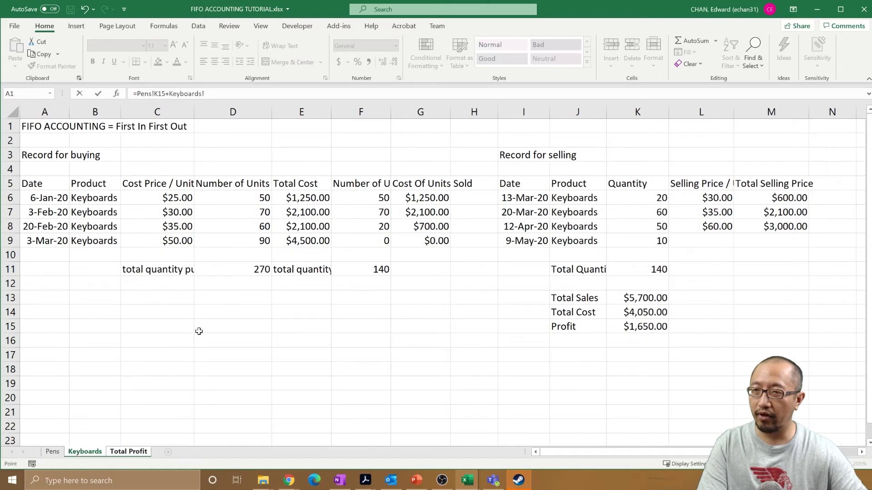
click(638, 327)
key(Return)
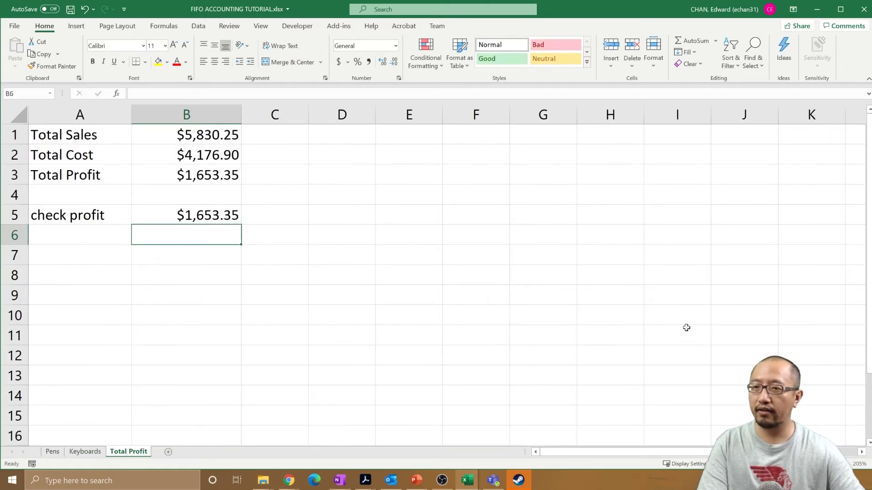
Compare the Total Profit formula in B3 with the check profit formula in B5.
click(228, 167)
click(222, 211)
key(Up)
key(Up)
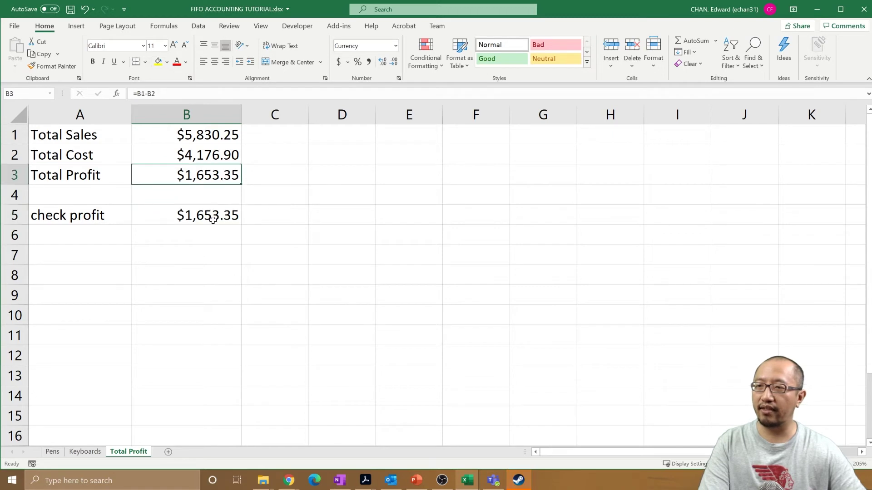
click(212, 218)
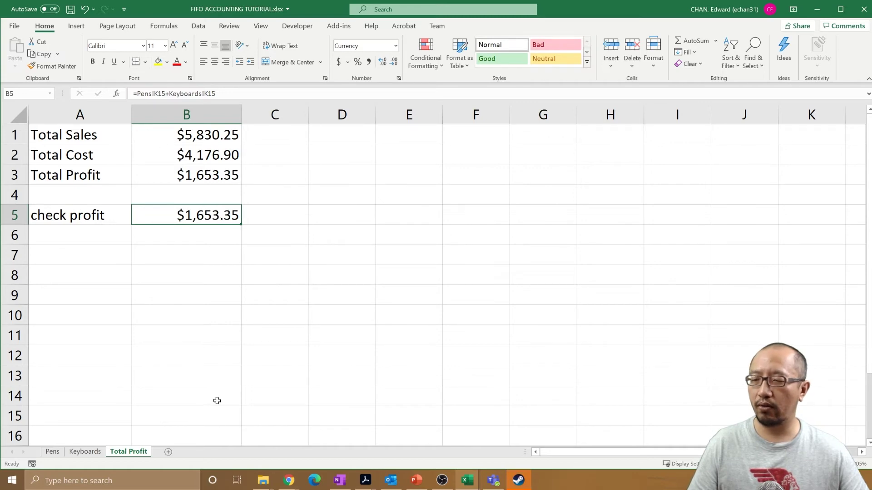
click(77, 452)
Return to the Pens sheet.
click(53, 451)
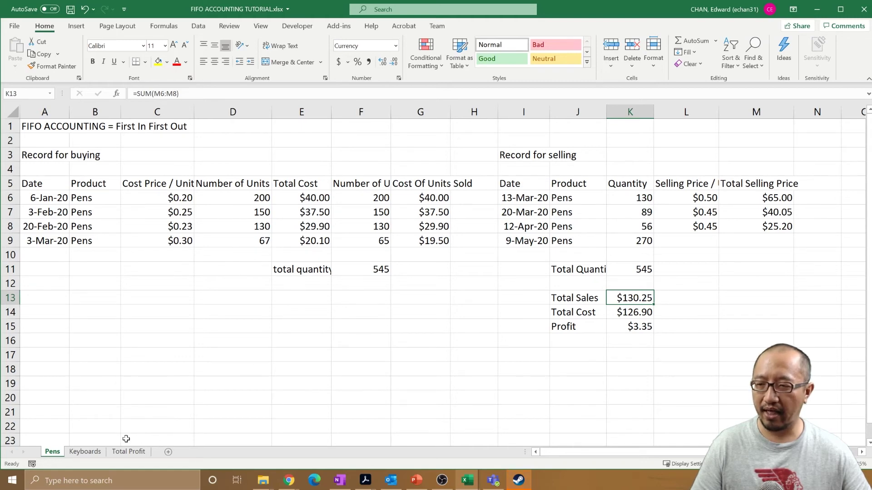
Copy the Keyboards buying records A5:G9, header row included.
click(85, 452)
click(39, 183)
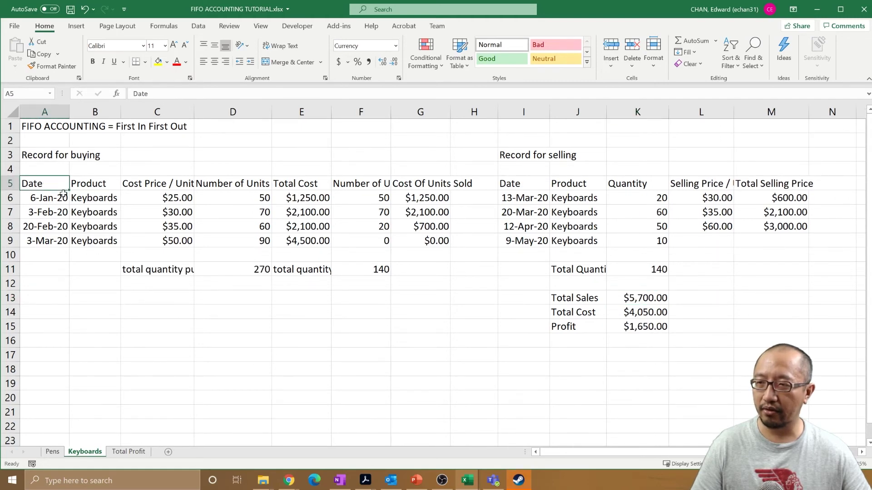
mouse_move(64, 193)
mouse_down()
mouse_move(261, 243)
mouse_move(436, 244)
mouse_up()
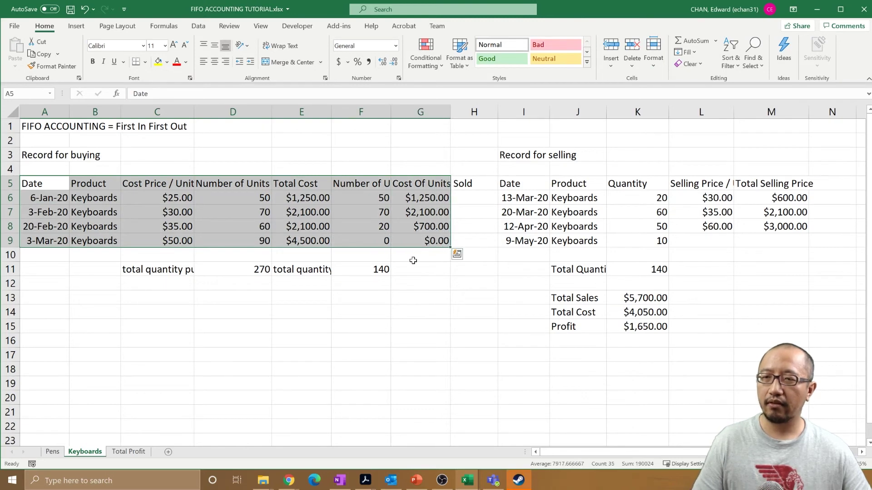
key(ctrl+c)
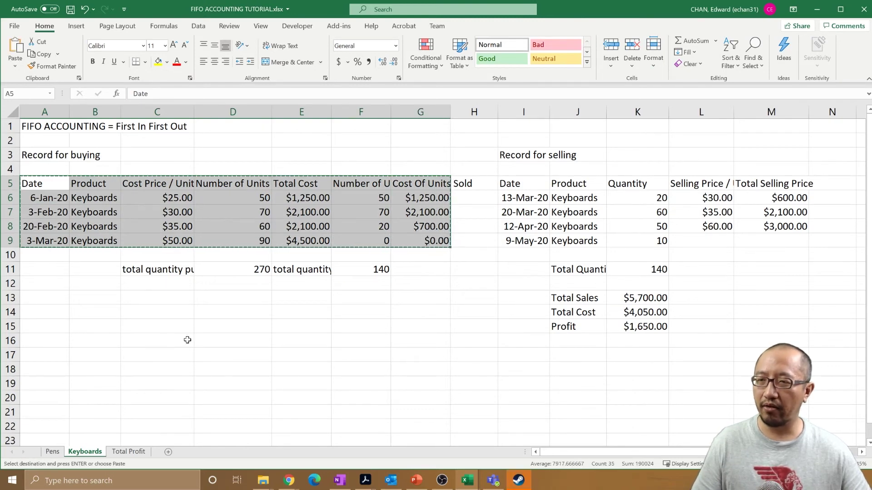
On the Pens sheet, insert the copied Keyboards records at A10:G10, shifting cells down.
click(53, 451)
click(57, 255)
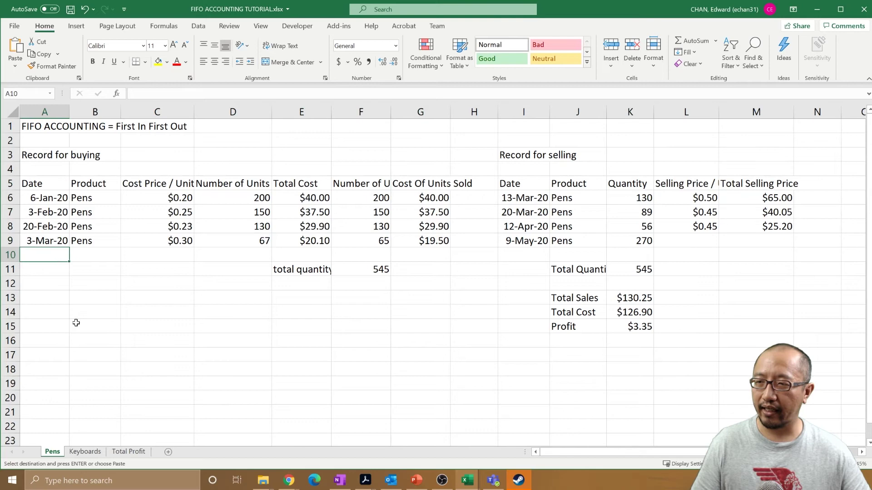
drag(50, 256, 414, 251)
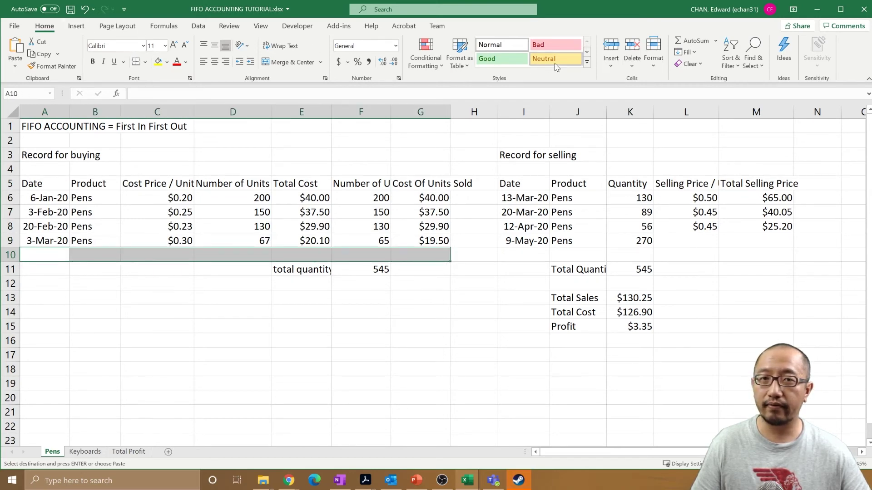
click(611, 48)
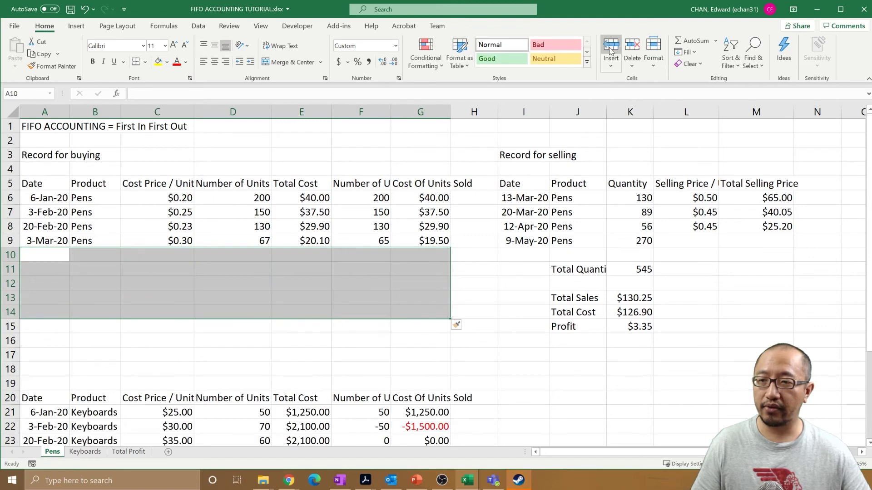
key(ctrl+z)
key(ctrl+z)
key(ctrl+z)
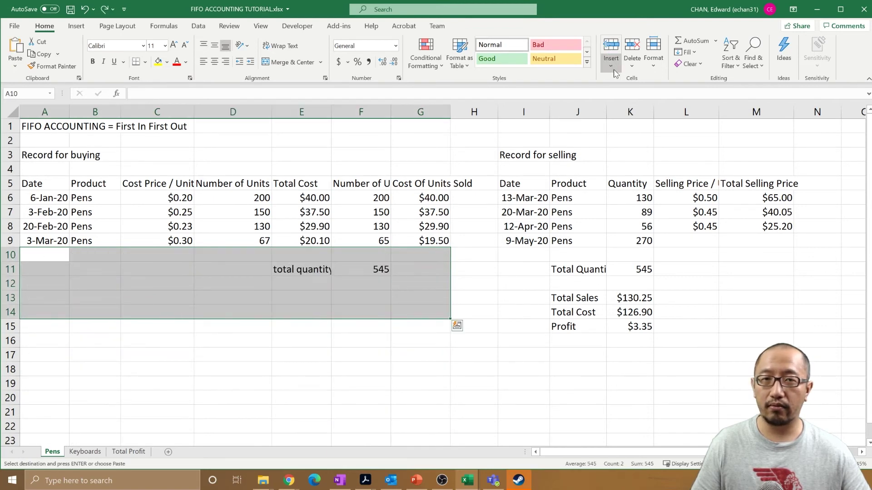
click(47, 257)
drag(47, 257, 434, 255)
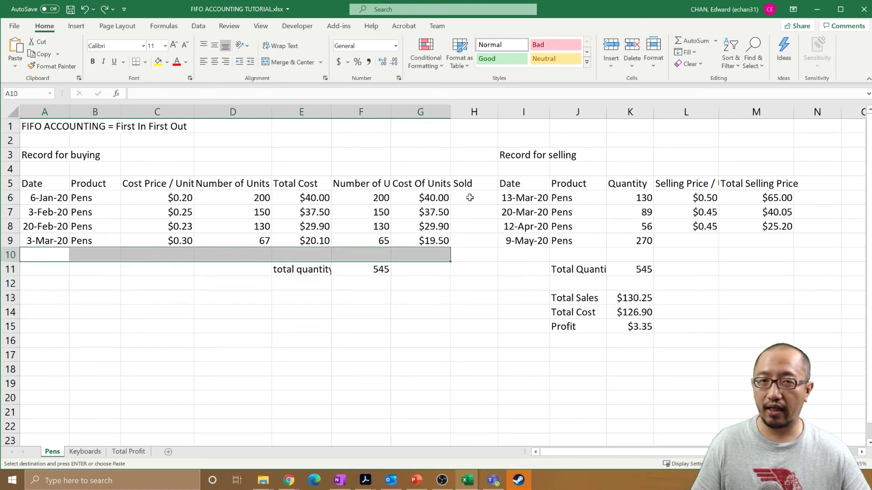
click(83, 452)
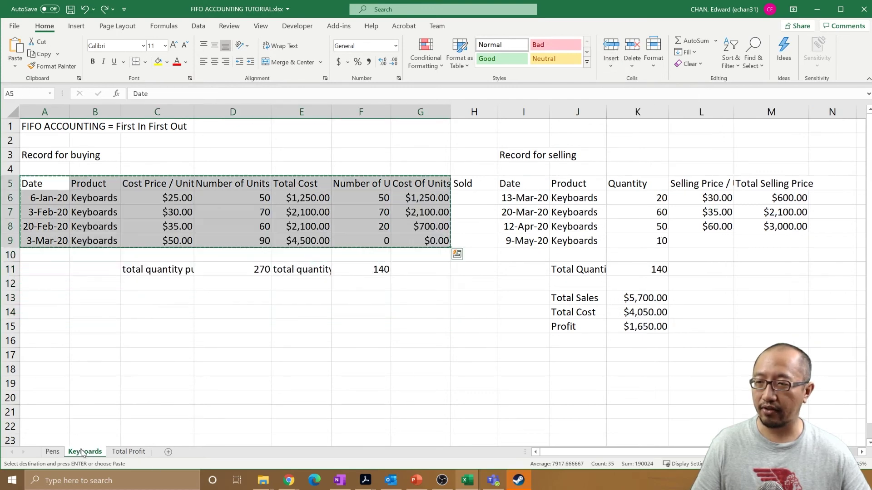
click(52, 452)
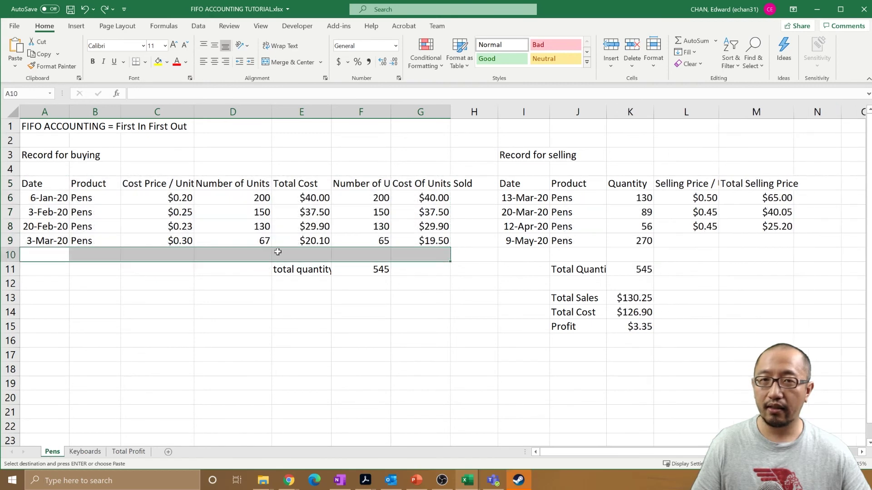
click(612, 45)
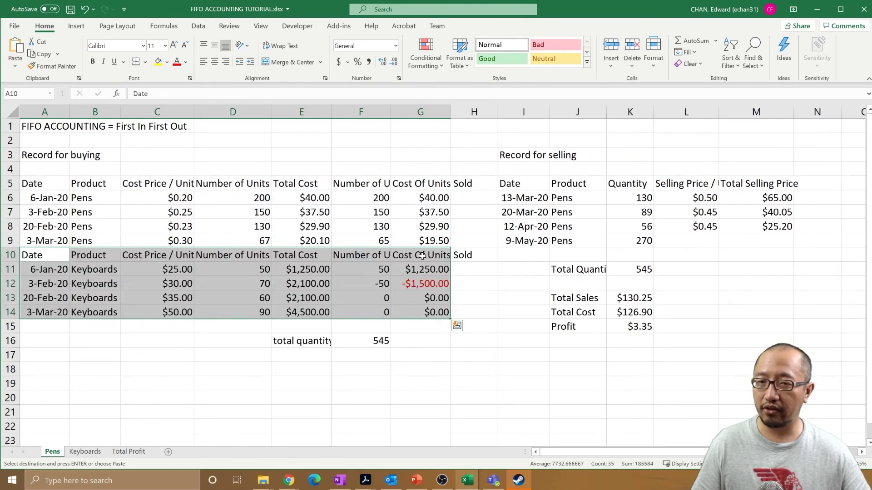
drag(423, 256, 66, 262)
Delete the duplicate header cells A10:G10, shifting cells up.
right_click(92, 257)
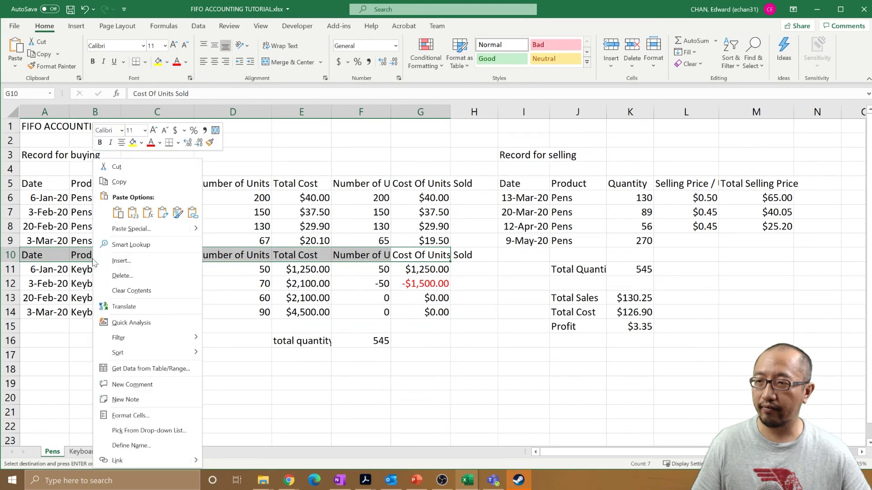
click(137, 277)
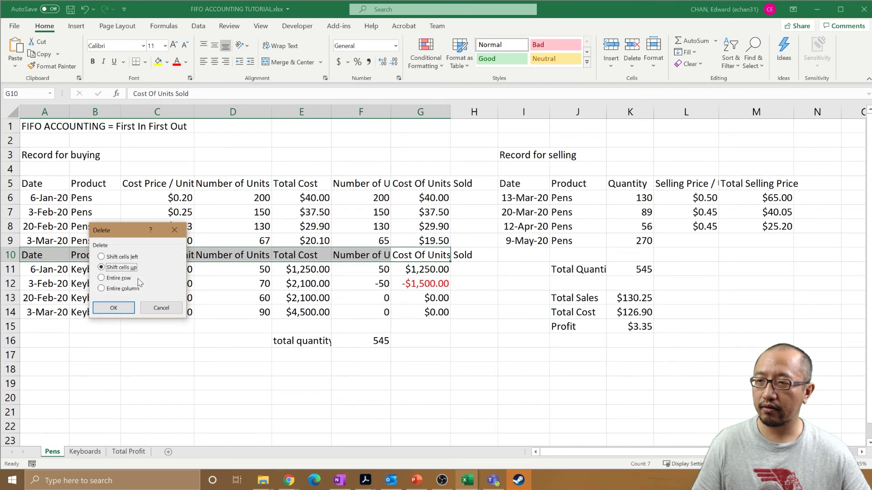
click(114, 308)
click(395, 301)
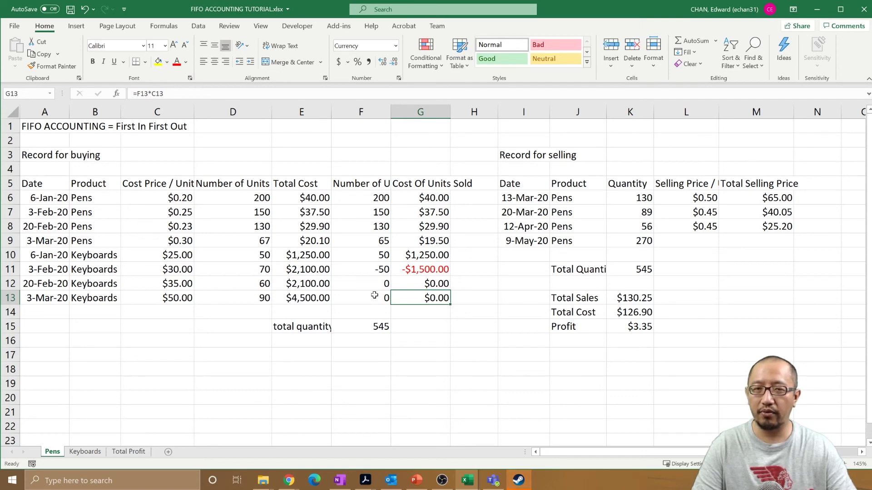
Turn on filtering for the combined buying table A5:G13.
click(41, 181)
drag(41, 182, 414, 289)
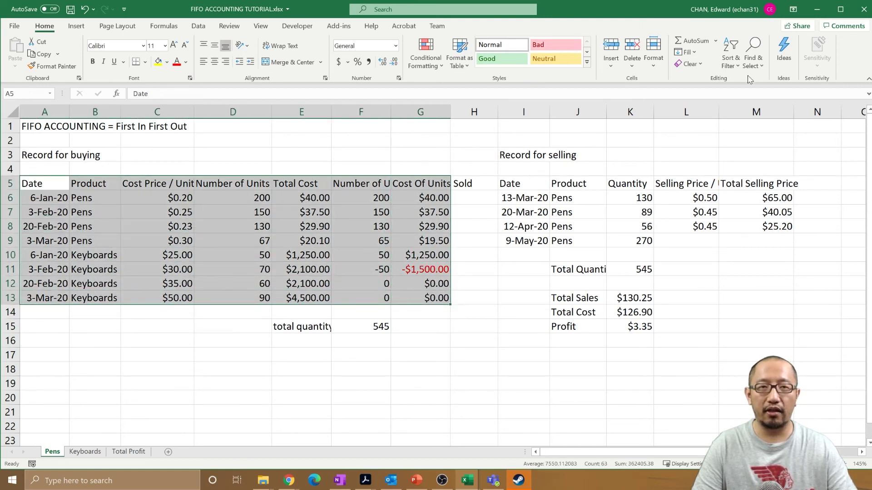
click(733, 63)
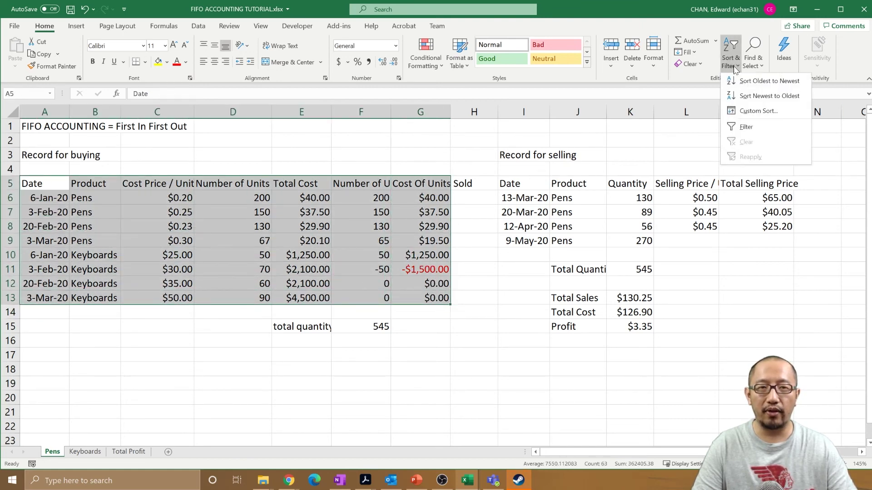
click(754, 128)
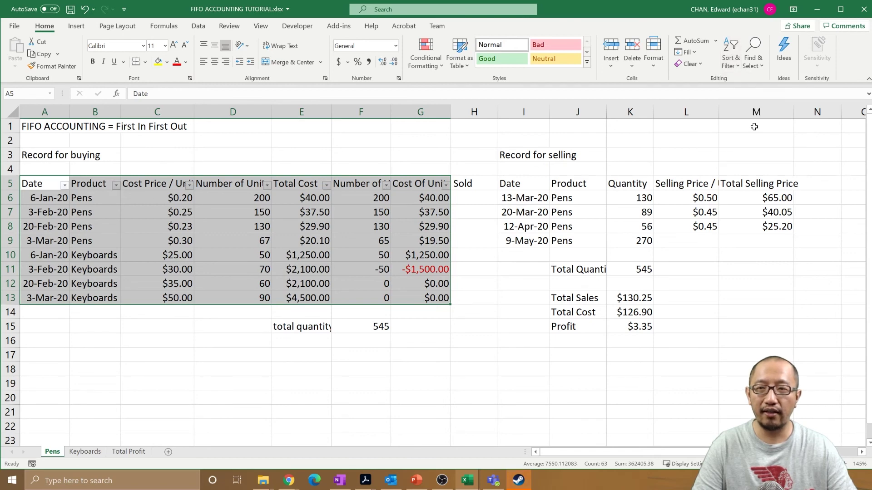
Filter the Product column to exclude Pens, leaving only Keyboards rows.
click(116, 185)
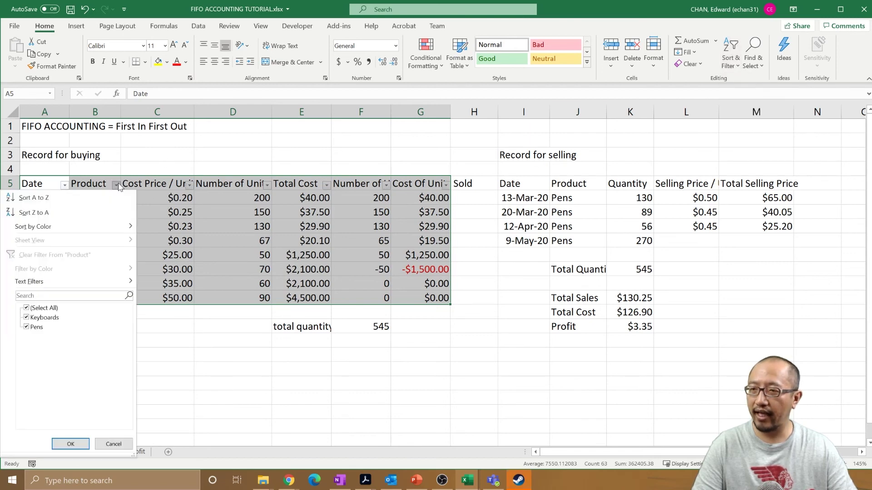
click(27, 318)
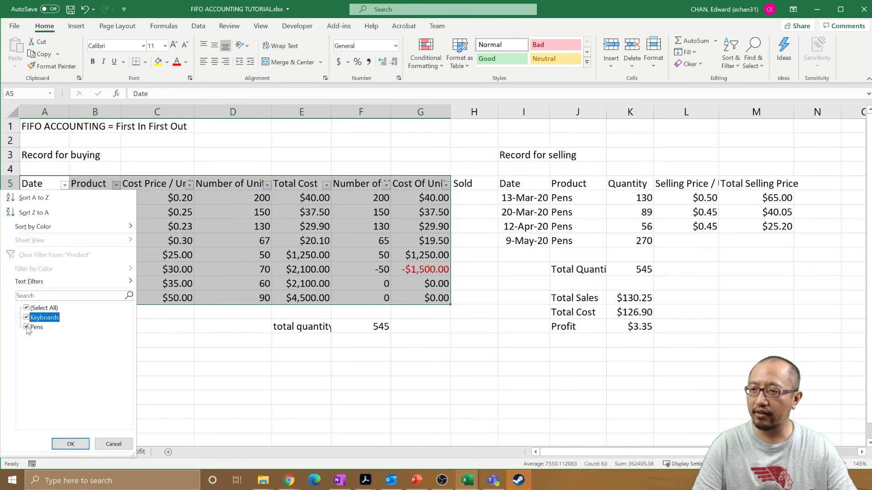
click(26, 327)
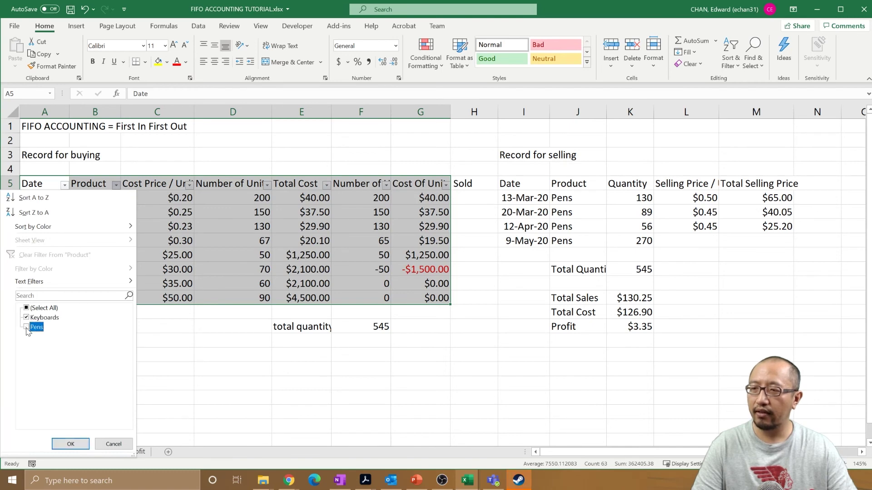
click(70, 445)
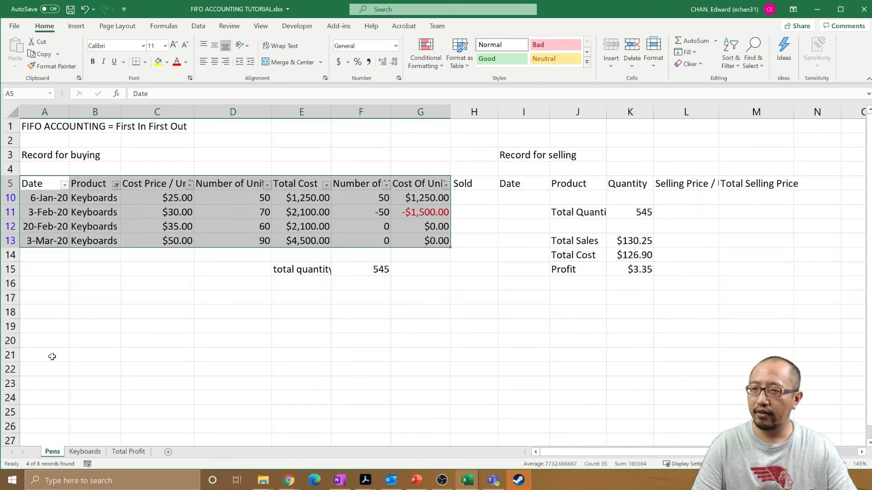
click(220, 215)
Paste the visible Keyboards records into new Sheet7 at A1, then return to the Pens sheet.
drag(40, 185, 430, 243)
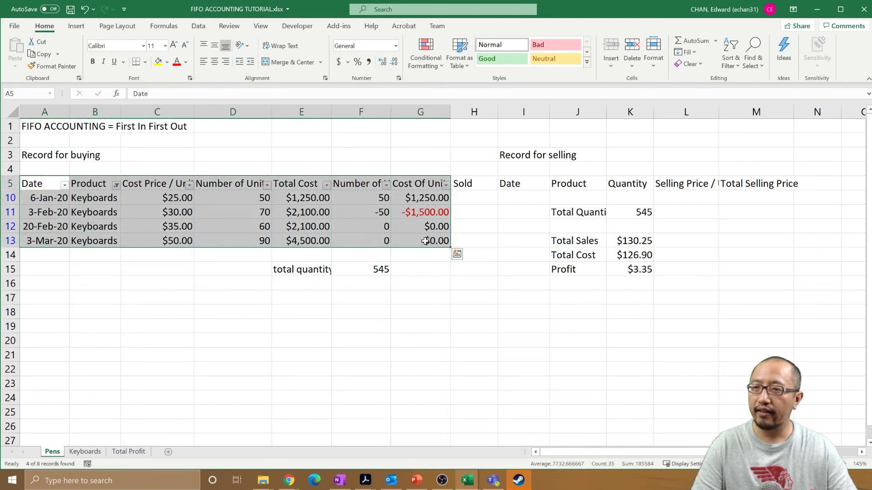
key(ctrl+c)
click(168, 452)
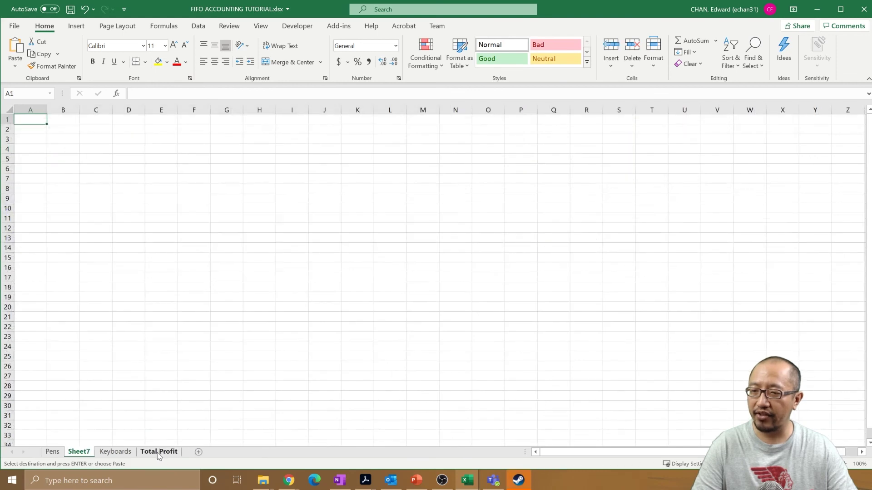
key(ctrl+v)
click(107, 252)
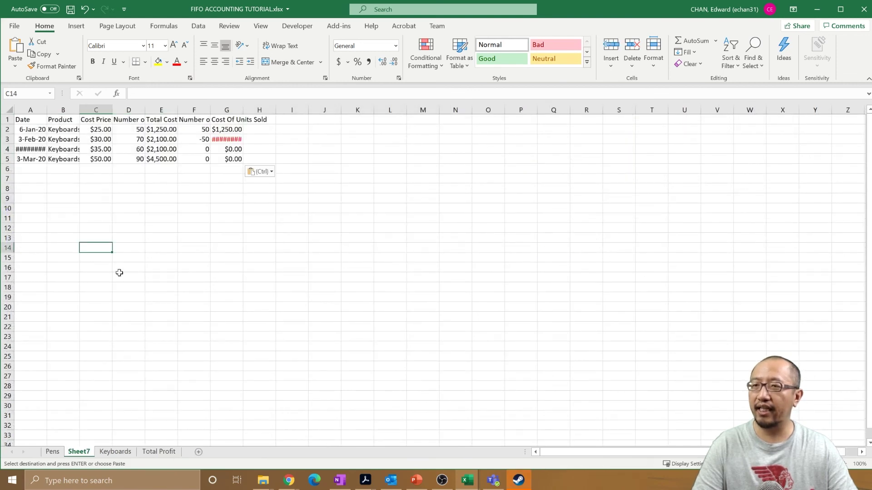
click(60, 454)
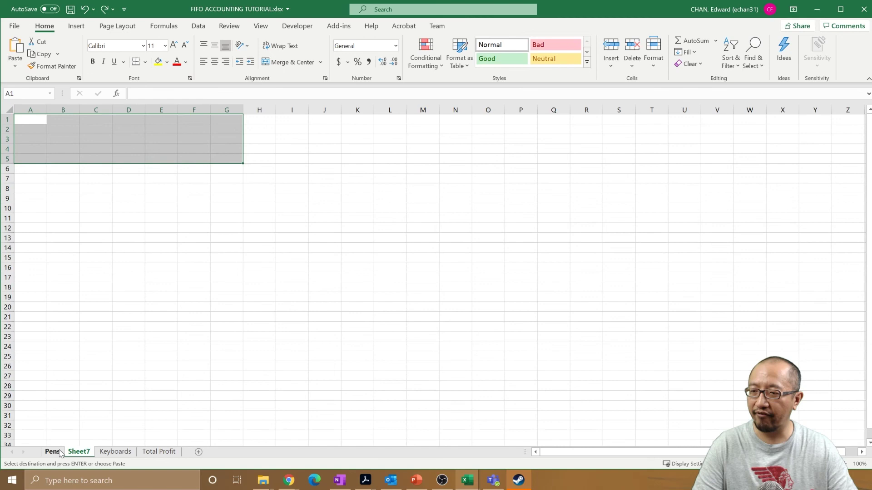
click(223, 335)
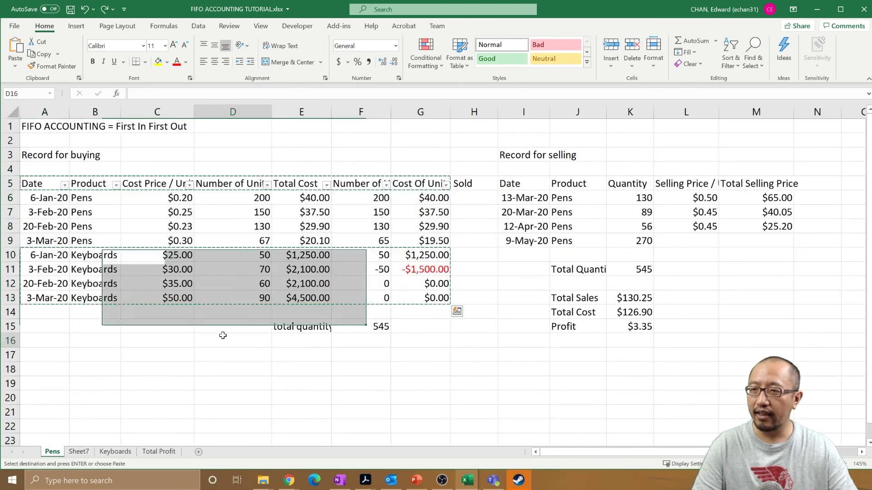